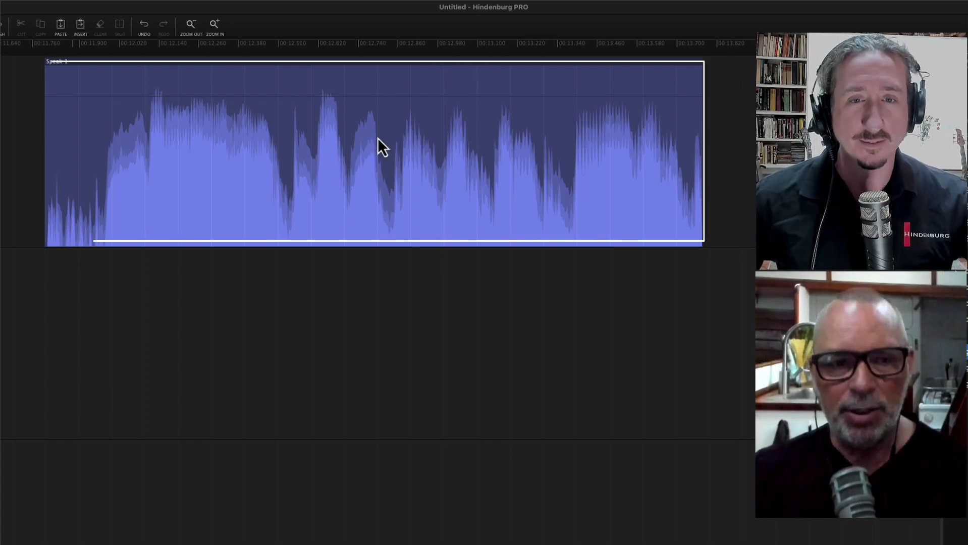
Step: Select the whole Speak 1 clip and a time range within it from about 12.5 to 13.1 s, clearing each selection
left_click(298, 63)
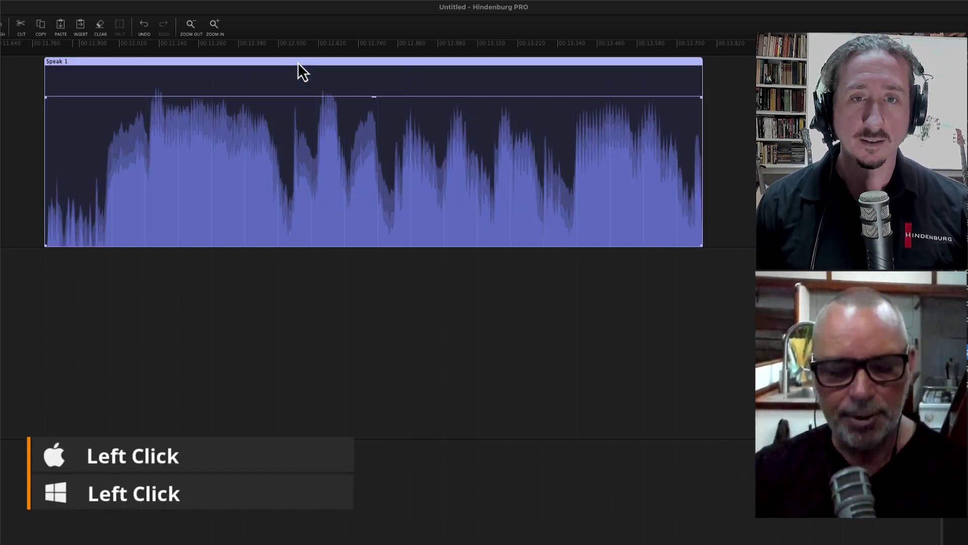
left_click(298, 62)
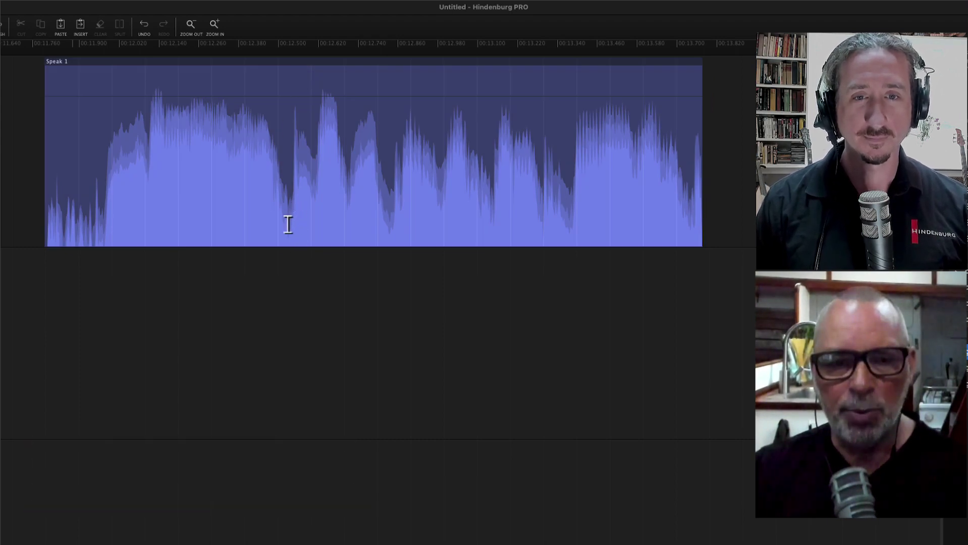
left_click_drag(284, 232, 491, 234)
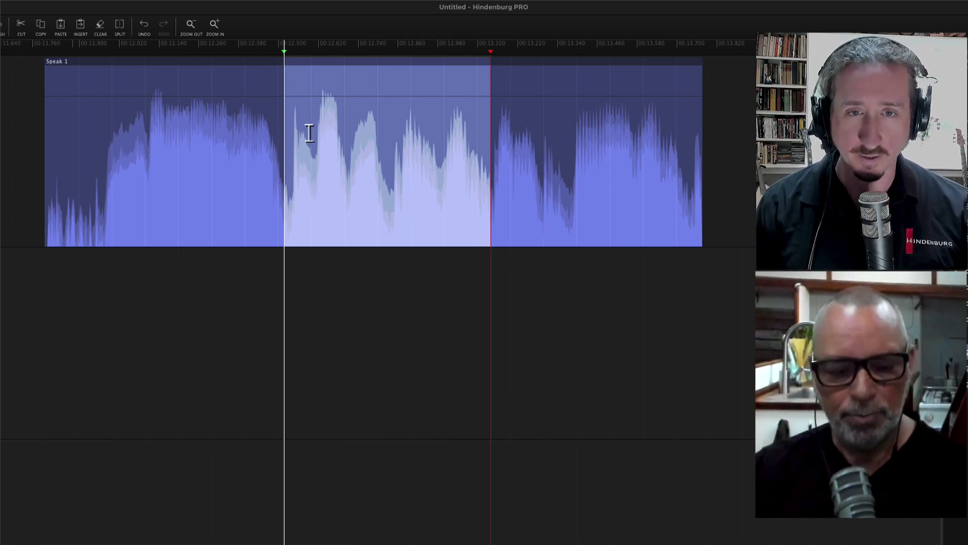
key("Escape")
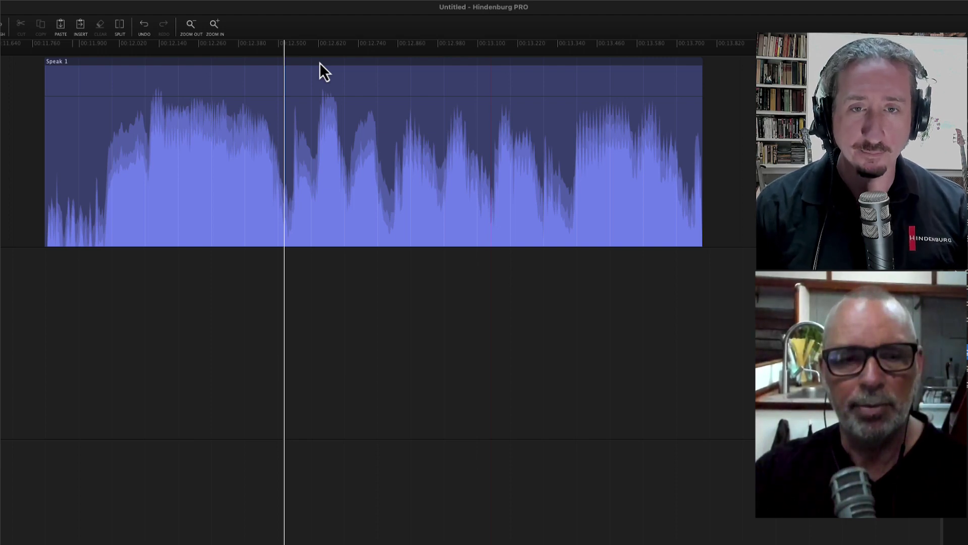
Step: Cut the stretch of Speak 1 from about 12.5 to 13.4 s and undo the cut
left_click(293, 227)
mouse_move(292, 227)
left_mouse_down()
mouse_move(302, 218)
mouse_move(574, 217)
left_mouse_up()
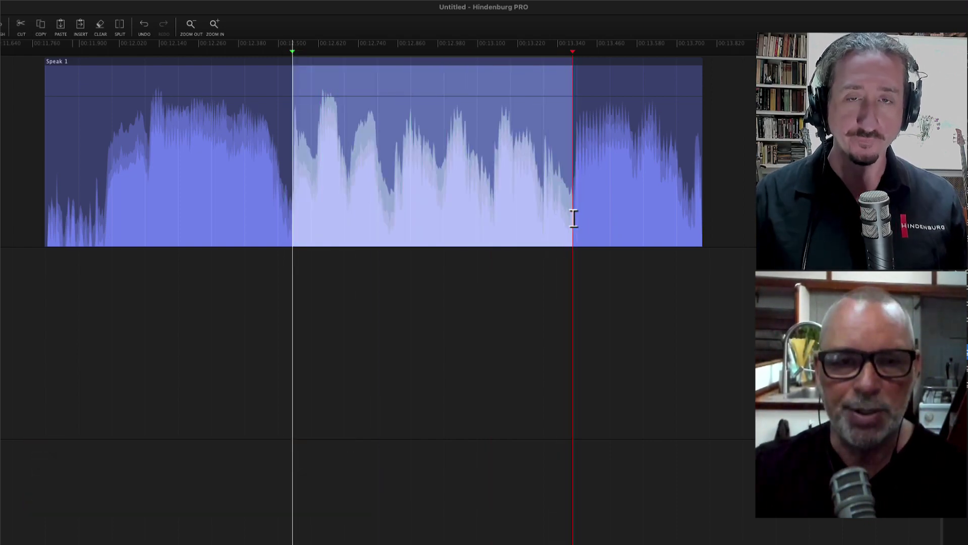
left_click(20, 27)
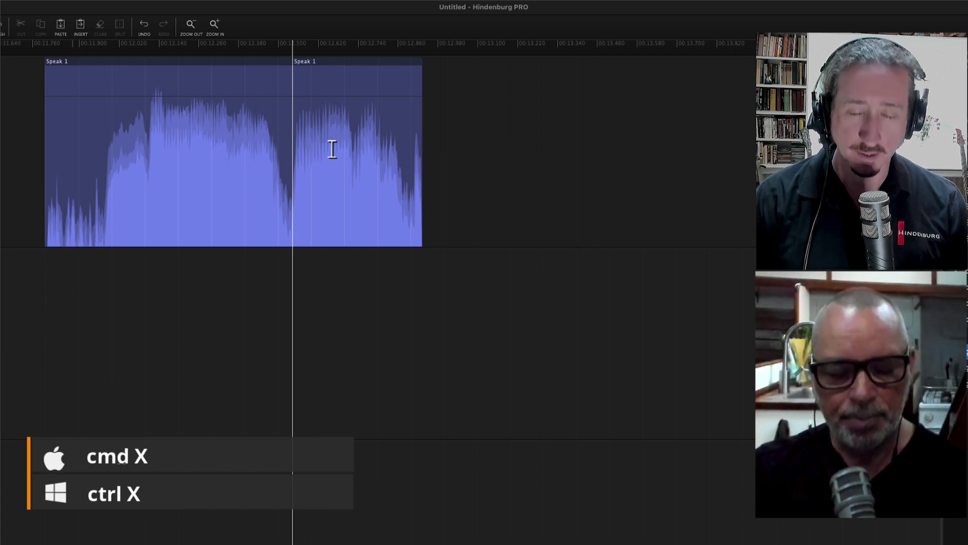
key("ctrl+z")
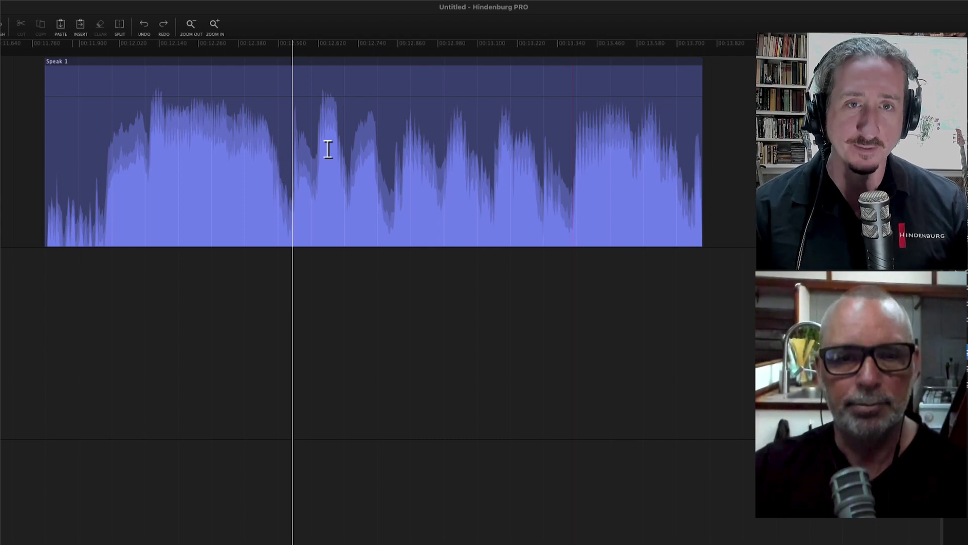
Step: Add the Speak 2 and Speak 3 clips from the clipboard to Track 1, one after the other behind Speak 1
scroll(328, 149, "down", 2)
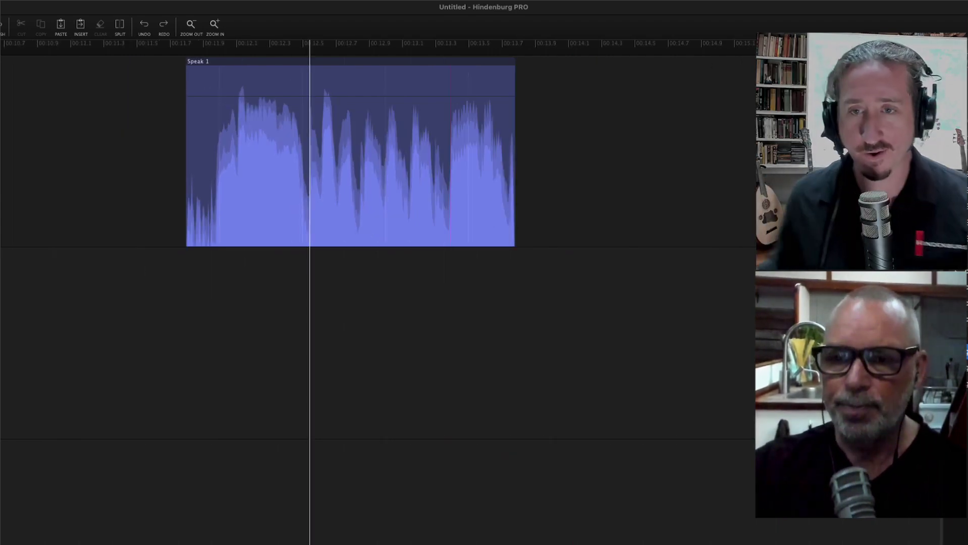
left_click_drag(881, 153, 536, 142)
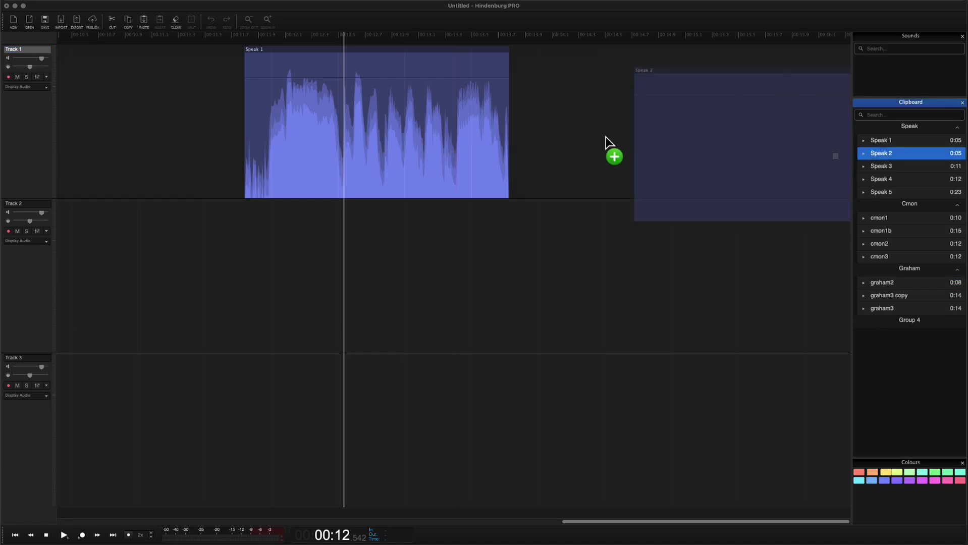
scroll(510, 115, "down", 2)
scroll(510, 115, "down", 2)
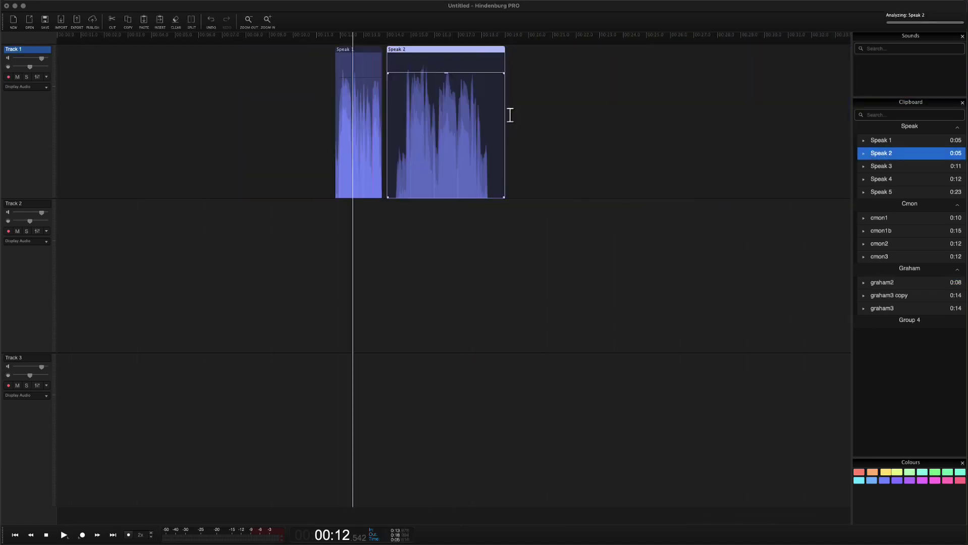
left_click_drag(895, 168, 512, 121)
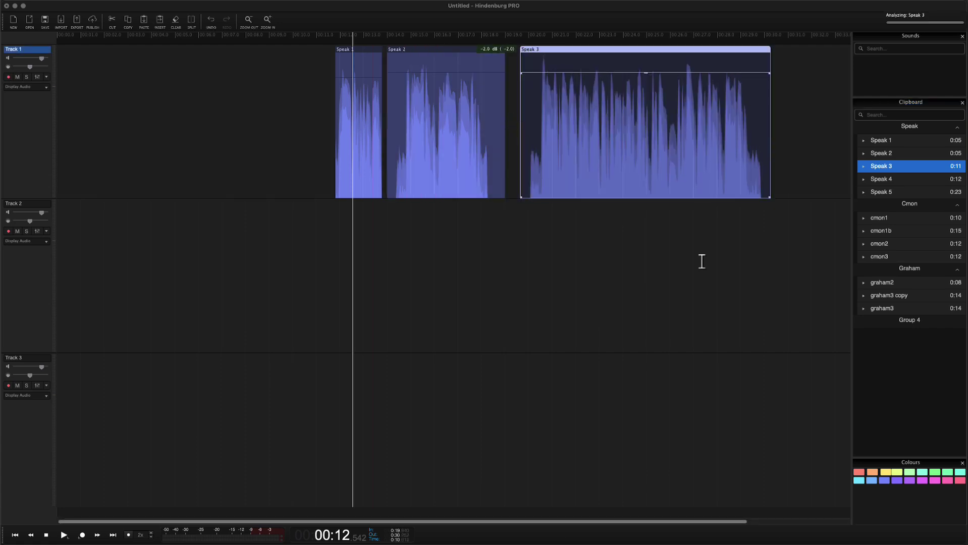
Step: Colour the Speak 3 clip green and the Speak 2 clip yellow, leaving no clip selected
left_click(936, 475)
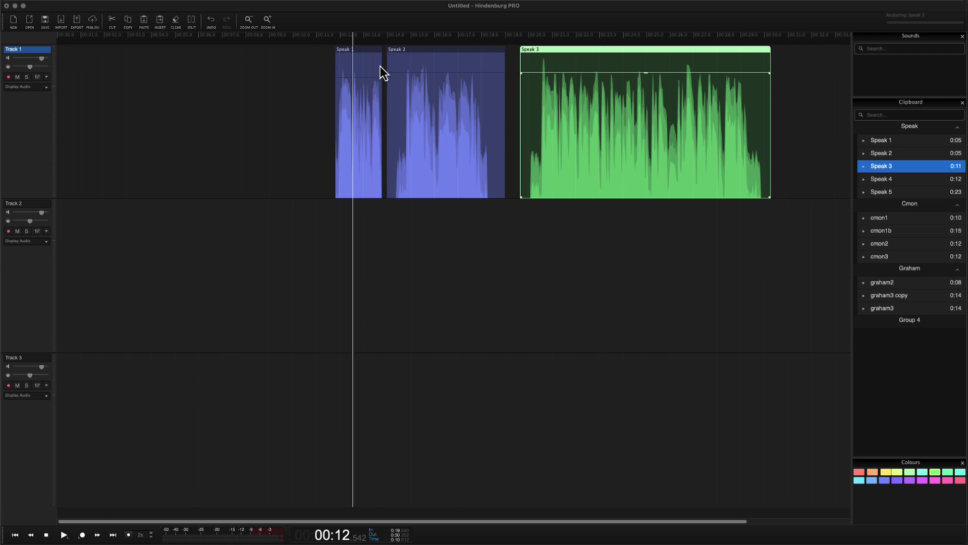
left_click(424, 53)
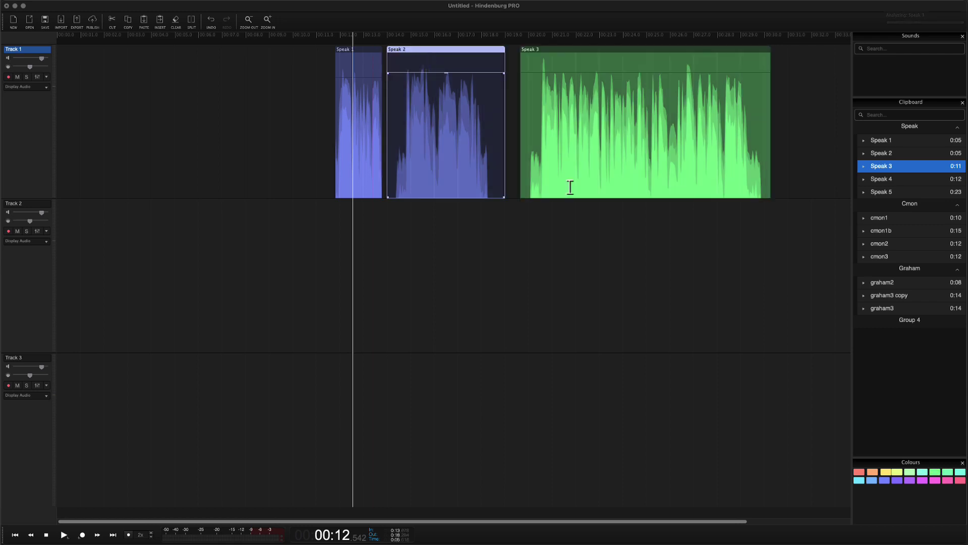
left_click(887, 473)
left_click(423, 236)
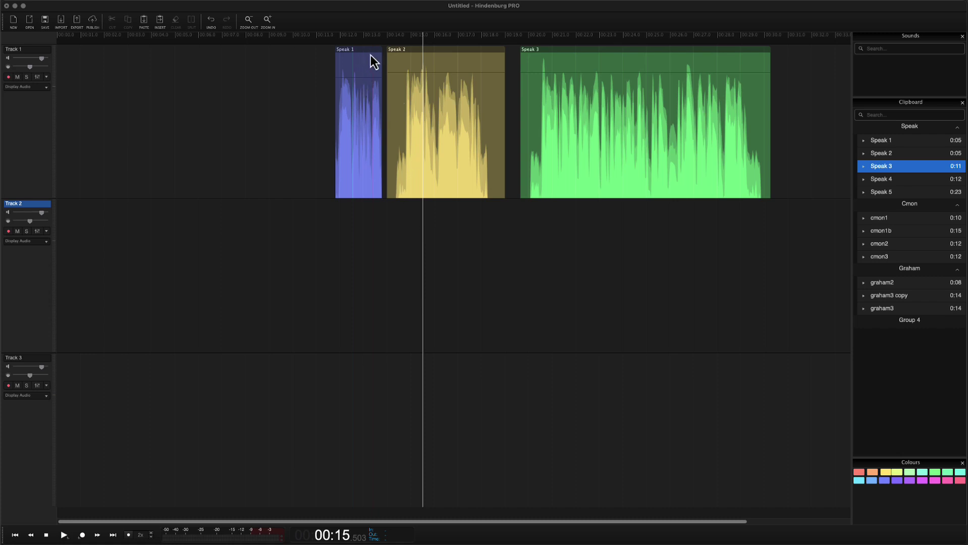
Step: Move Speak 1 about 1.4 s earlier and Speak 2 about 0.4 s earlier on Track 1
left_click(347, 56)
left_click_drag(364, 50, 330, 50)
left_click(432, 52)
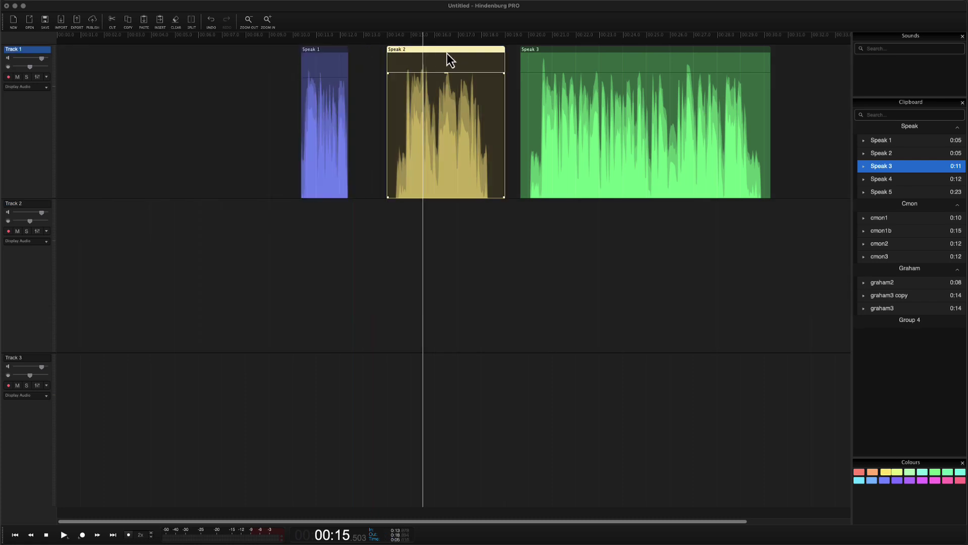
left_click_drag(447, 53, 443, 57)
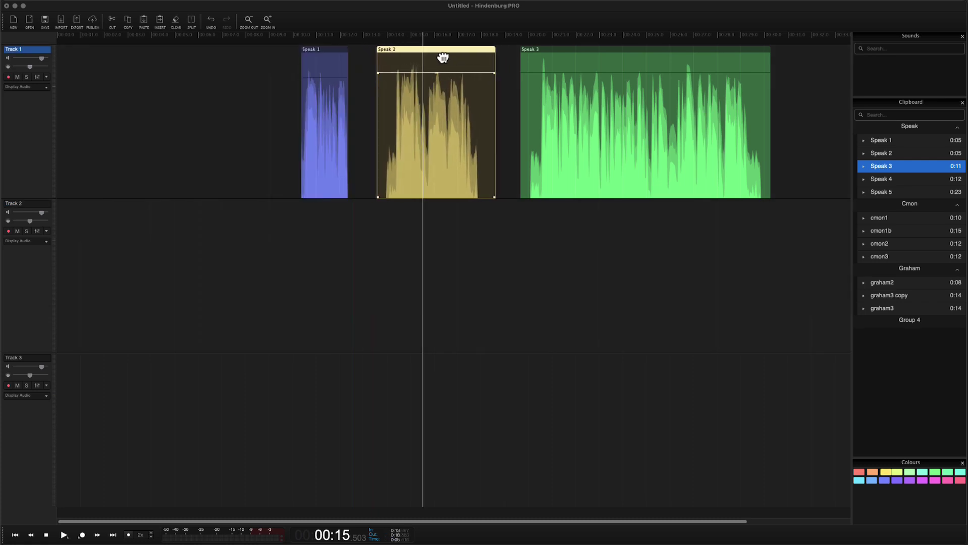
Step: Select the Speak 3 clip and clear the selection, once by placing the playhead in the gap before it
left_click(570, 50)
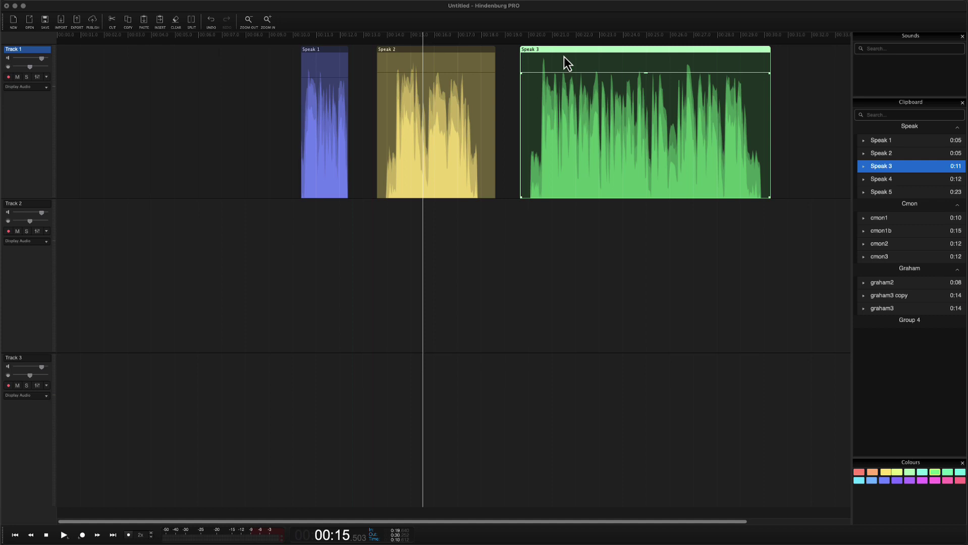
left_click(508, 63)
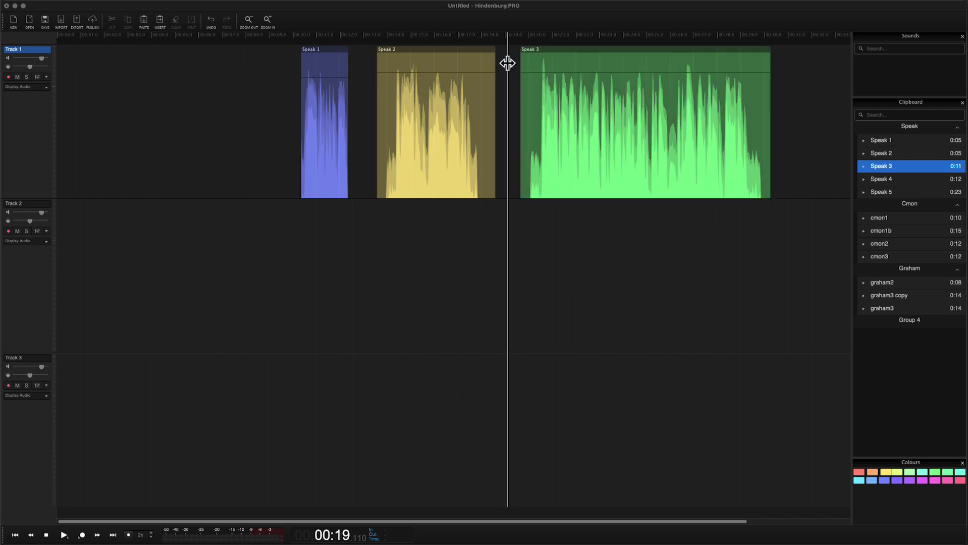
left_click(563, 51)
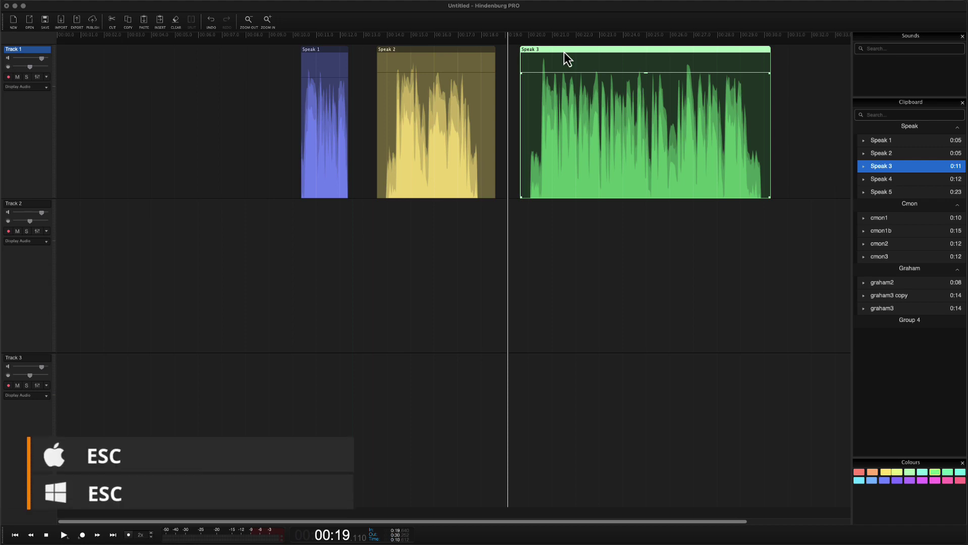
key("Escape")
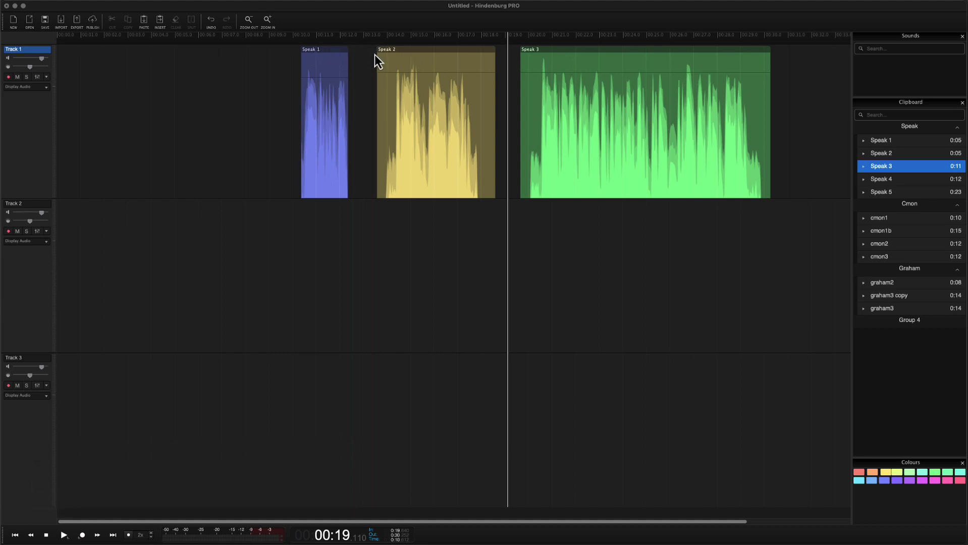
Step: Select Speak 1 and Speak 2 together, move them about 1 s earlier and raise their gain slightly, ending with both deselected
left_click(330, 51, "shift")
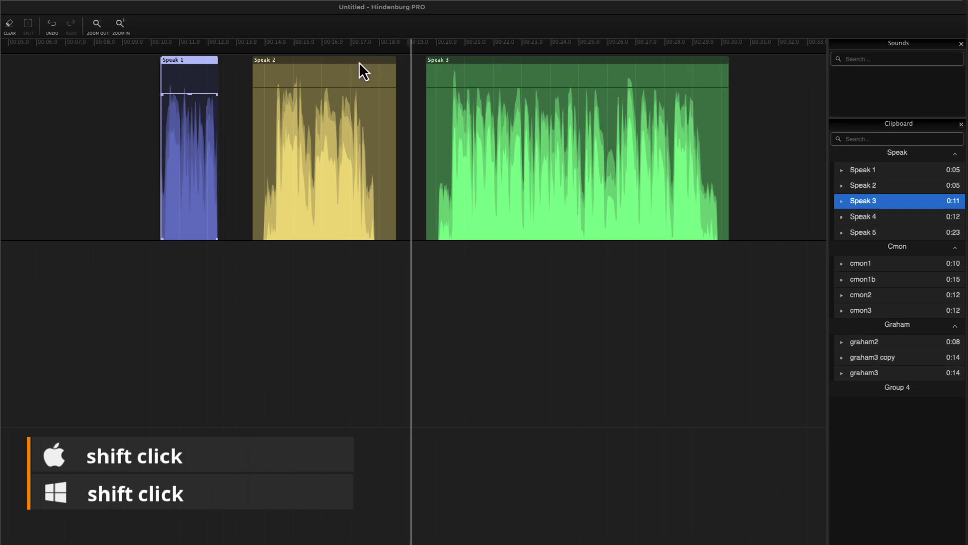
left_click(359, 62, "shift")
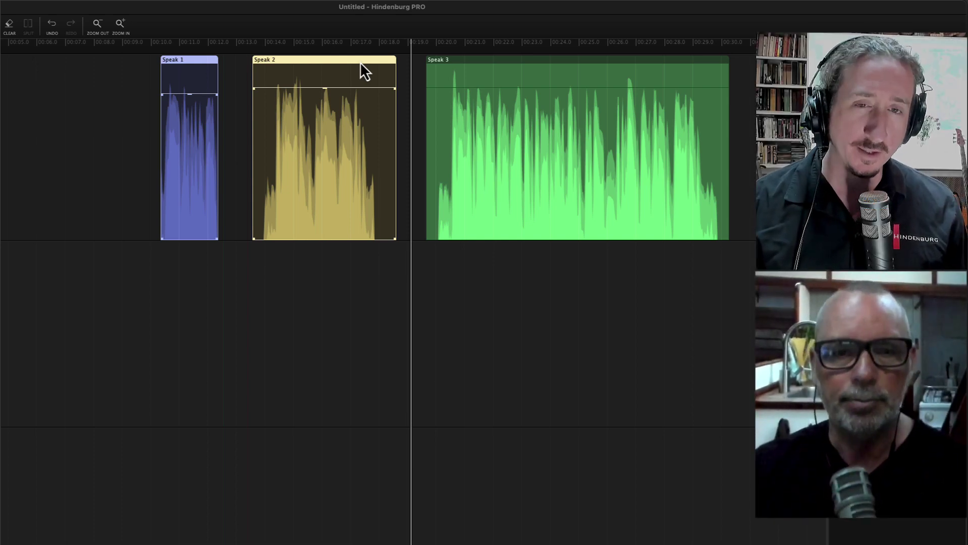
left_click_drag(360, 61, 337, 64)
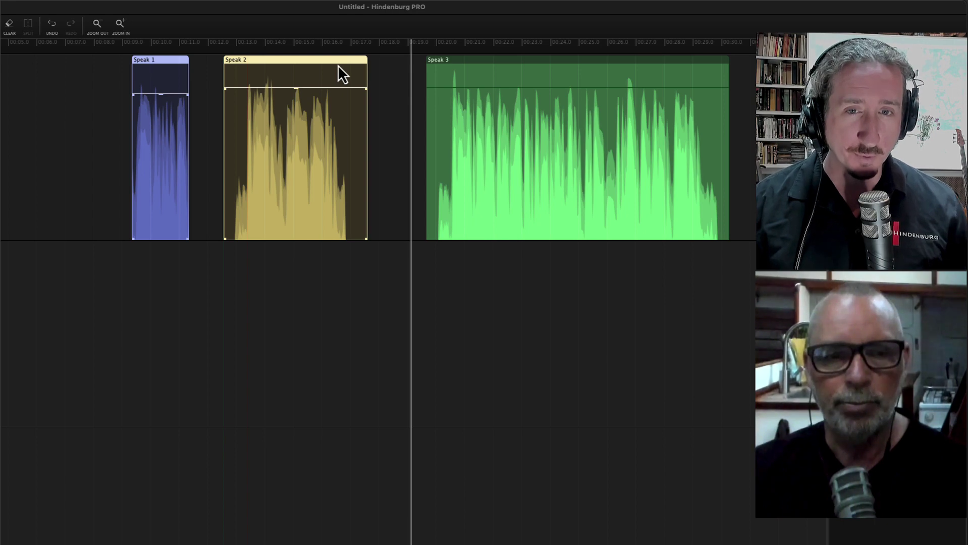
mouse_move(315, 86)
left_mouse_down()
mouse_move(312, 121)
mouse_move(315, 84)
left_mouse_up()
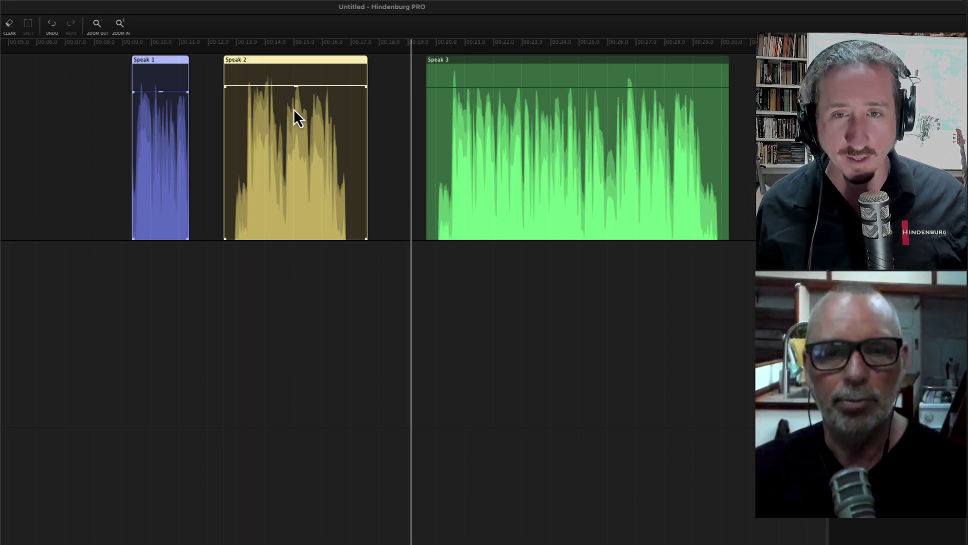
key("Escape")
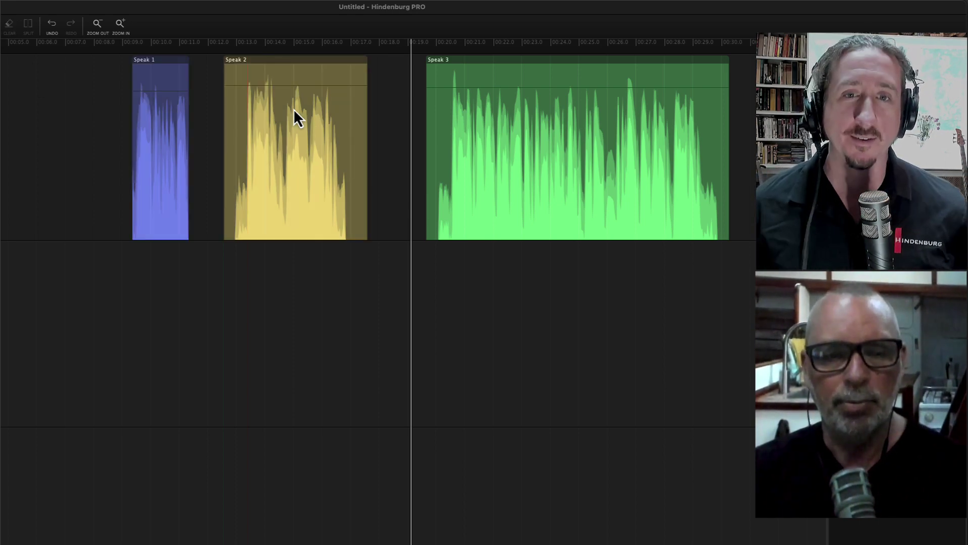
Step: Select only Speak 1 and Speak 3, move them about 0.9 s earlier and change their gain by -0.2 dB, ending with both deselected
left_click(166, 60)
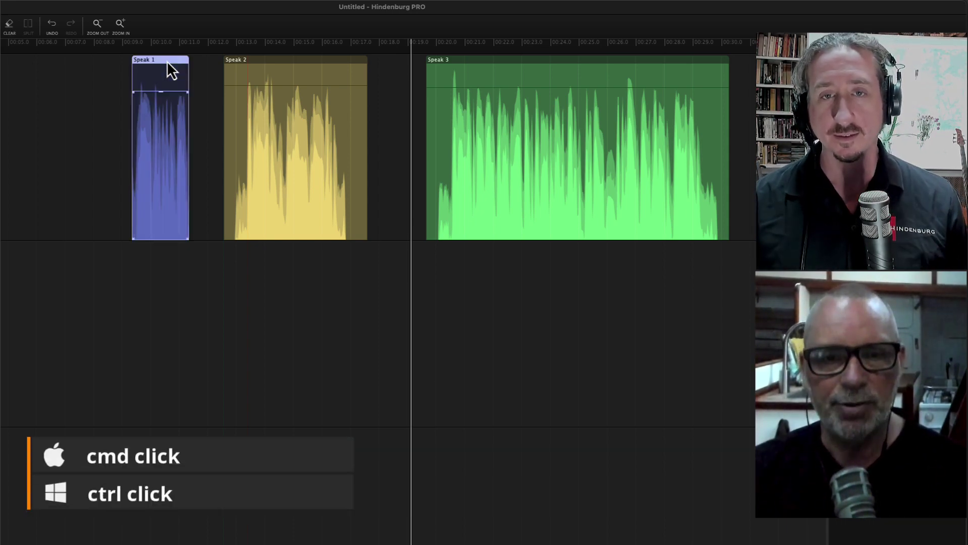
left_click(513, 63, "super")
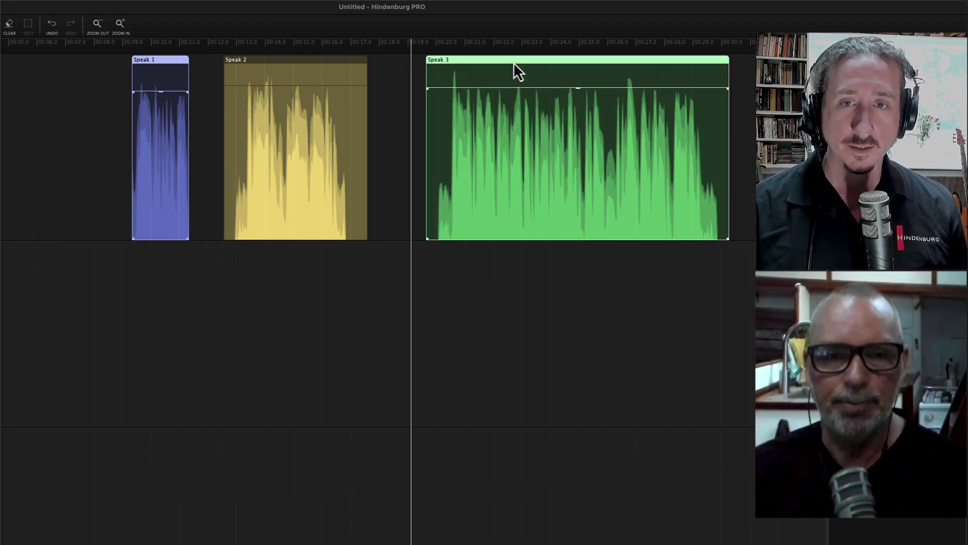
left_click_drag(513, 64, 486, 82)
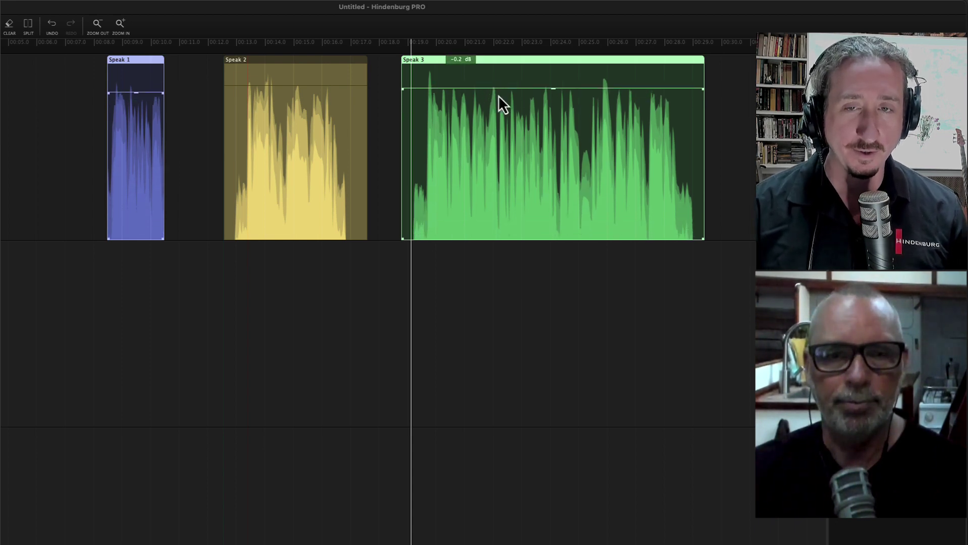
left_click(188, 67)
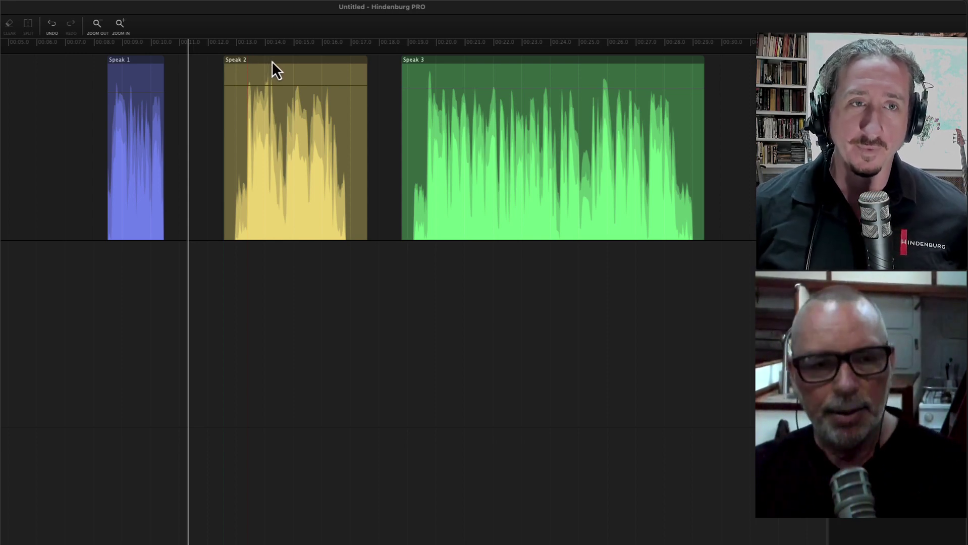
Step: Select all clips in the session and clear the selection, placing the playhead between Speak 2 and Speak 3
left_click(146, 61)
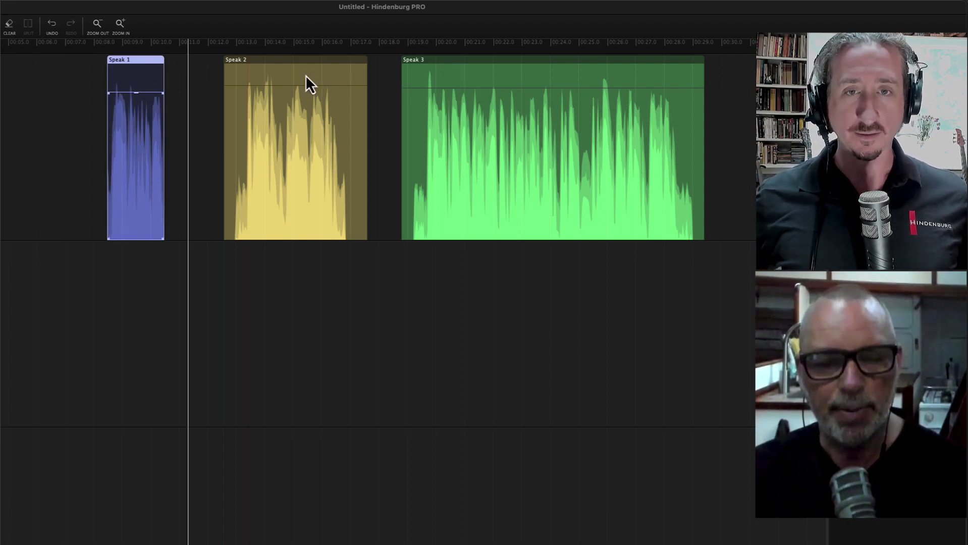
key("ctrl+a")
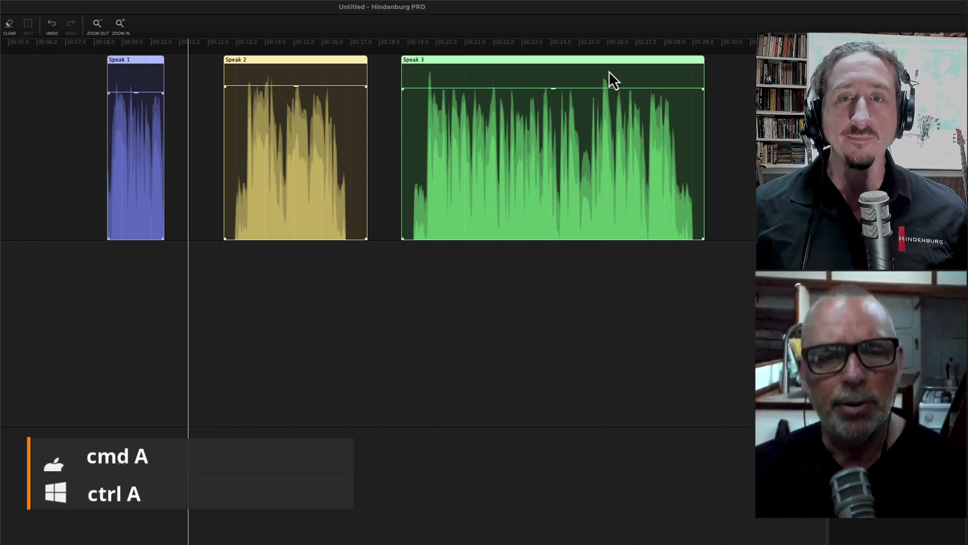
left_click(398, 80)
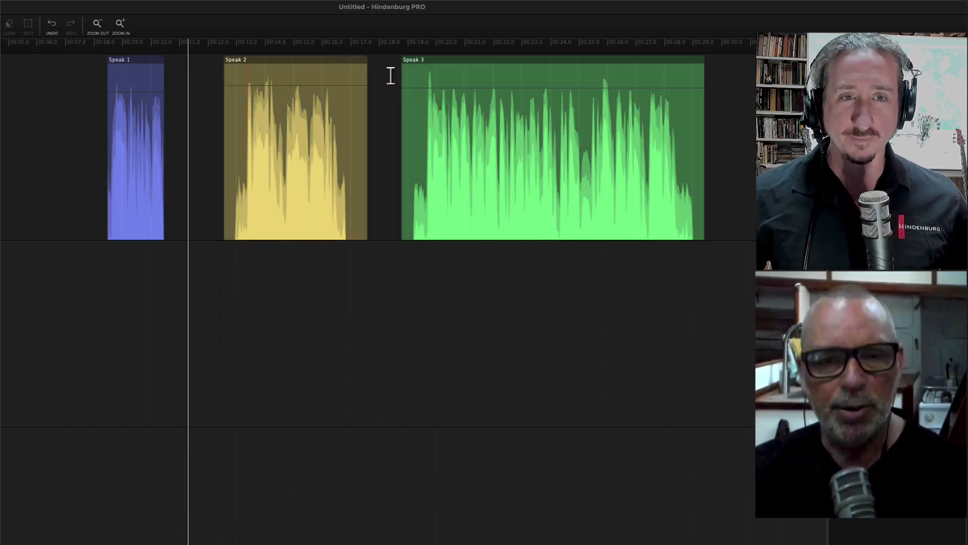
left_click(389, 74)
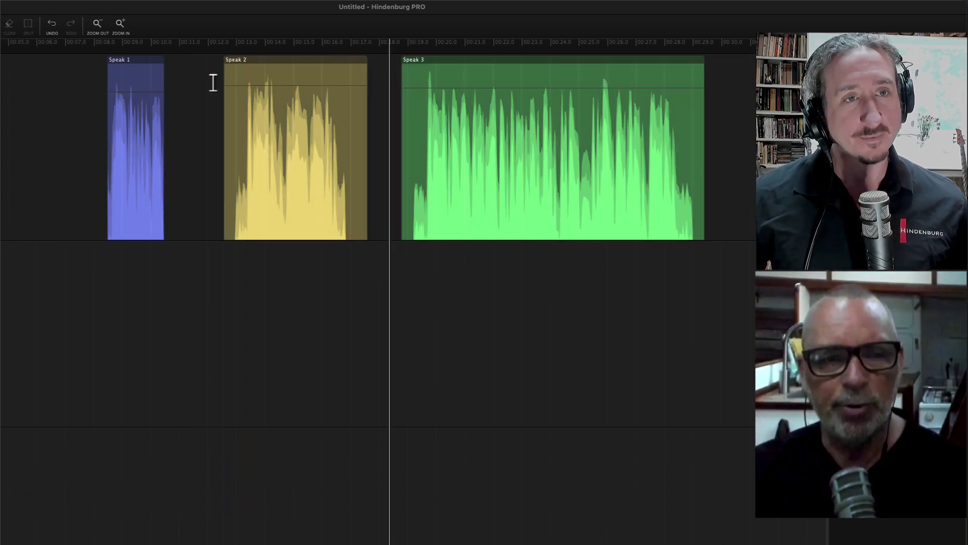
Step: Select the adjacent Speak 1 and Speak 2 clips together
left_click(138, 62)
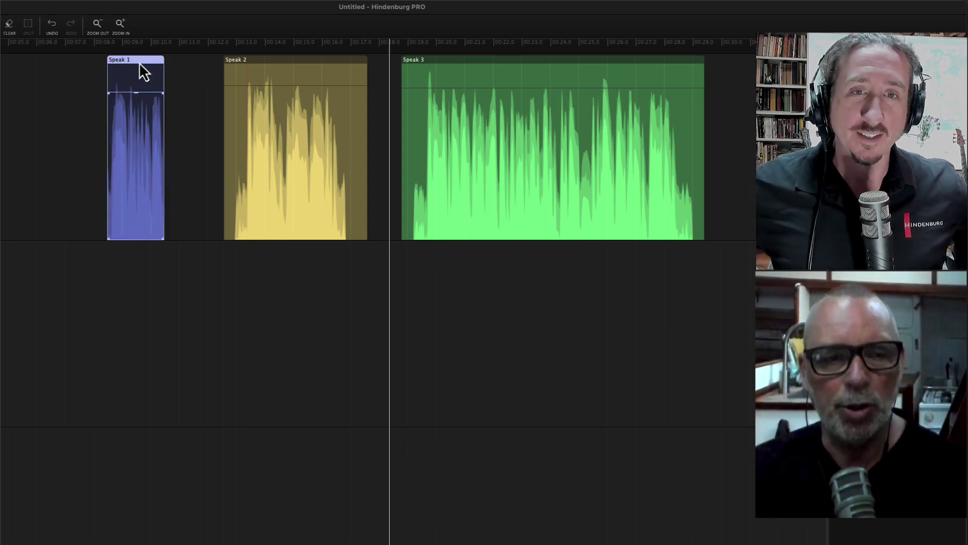
left_click(265, 60, "shift")
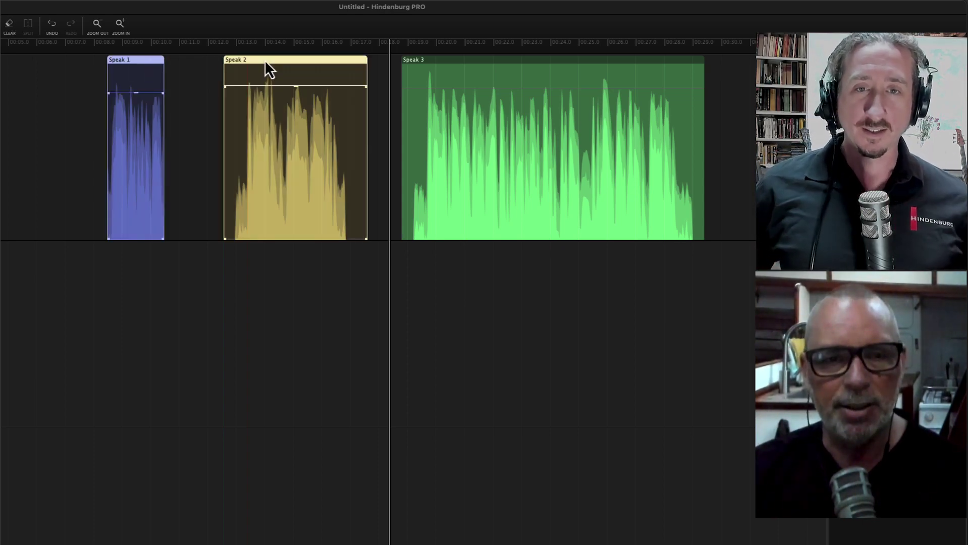
Step: Select the run of clips from Speak 1 through Speak 3 as one range and clear the selection
left_click(183, 67)
left_click(139, 59)
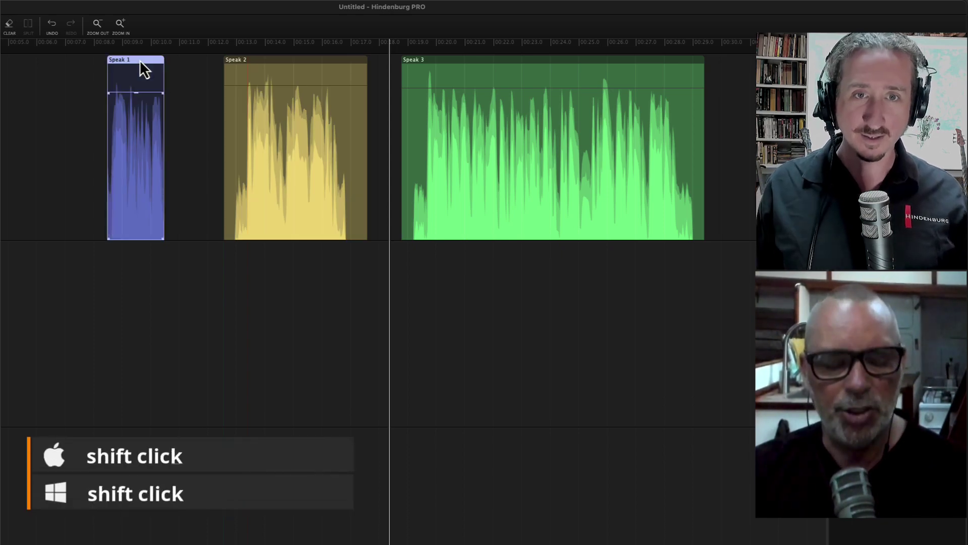
left_click(644, 63, "shift")
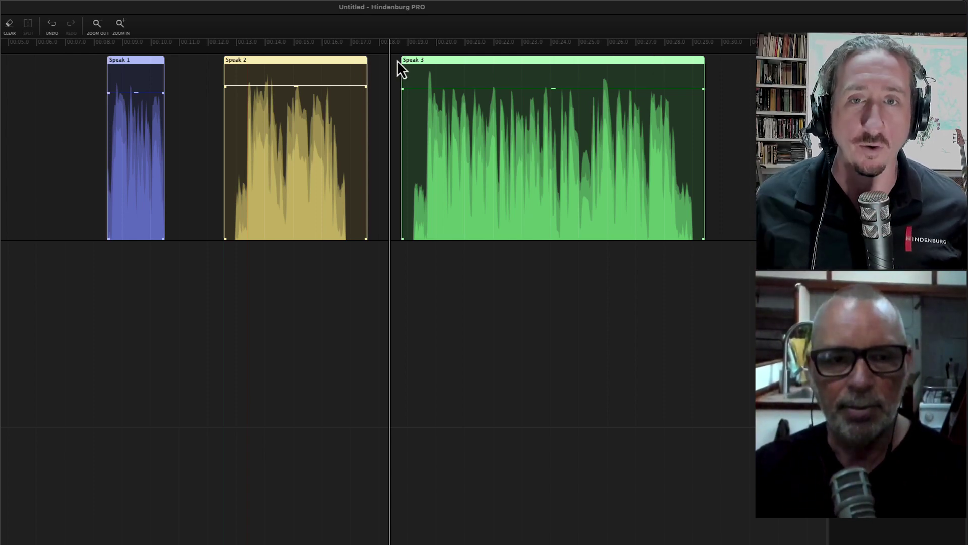
left_click(182, 63)
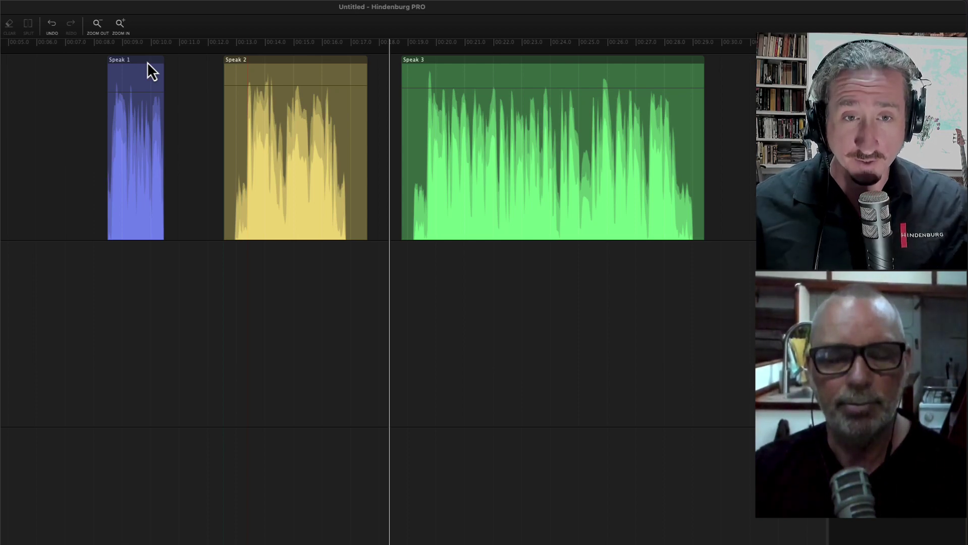
Step: Select Speak 1, Speak 2 and Speak 3 together and paste copies of them on Track 1 at about 00:32
left_click(150, 72)
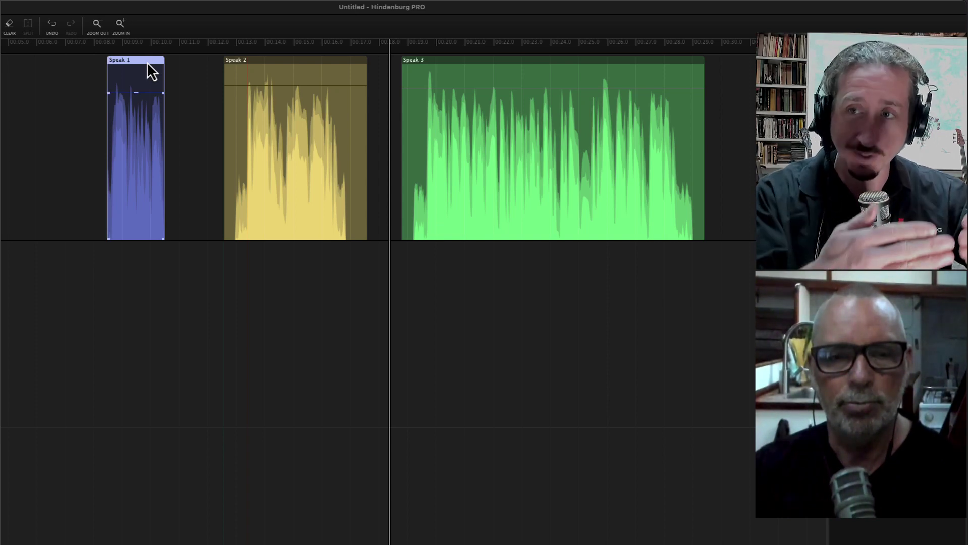
key("super+minus")
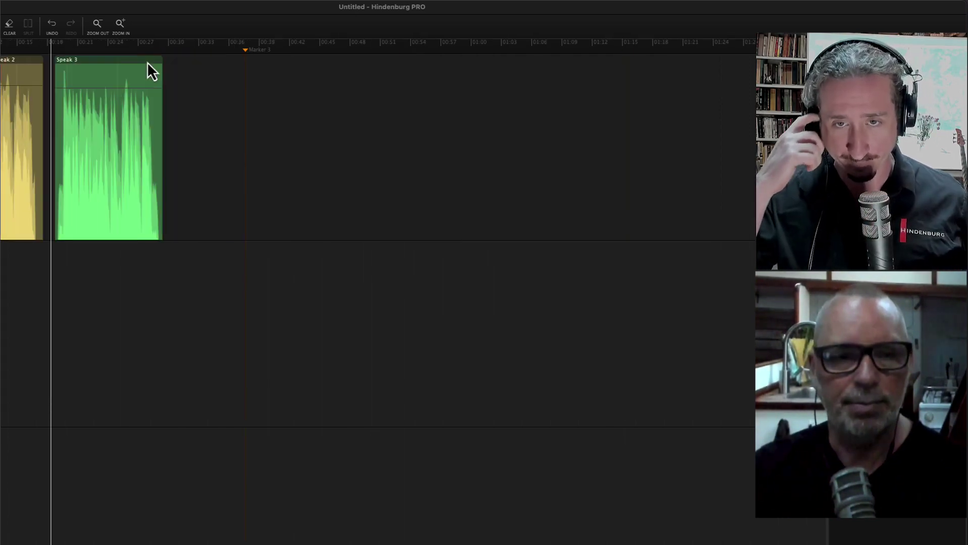
left_click(22, 65)
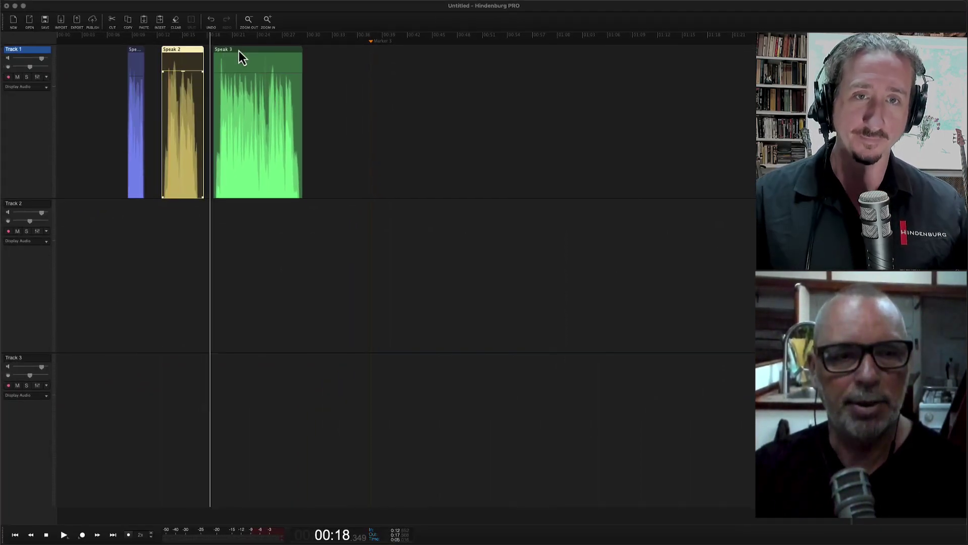
left_click(239, 51, "shift")
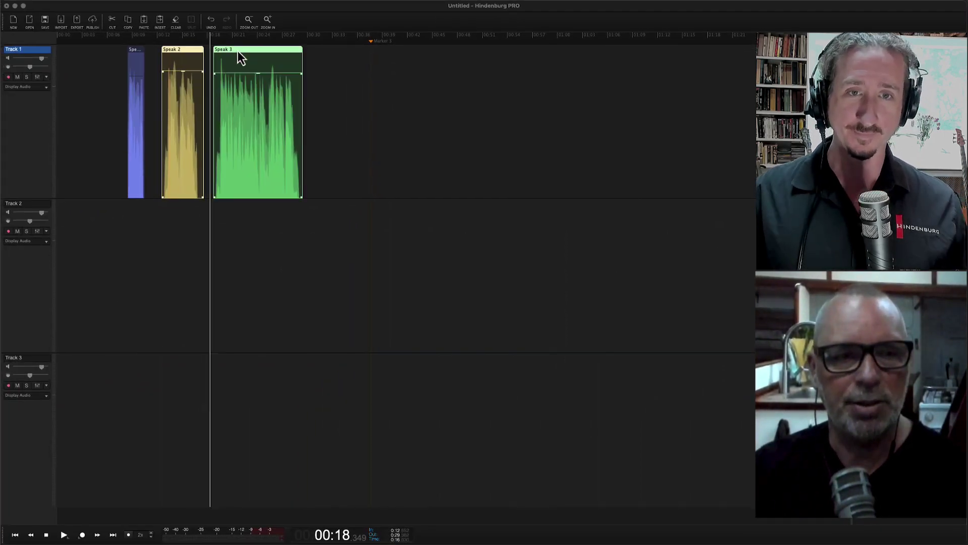
left_click(141, 52, "shift")
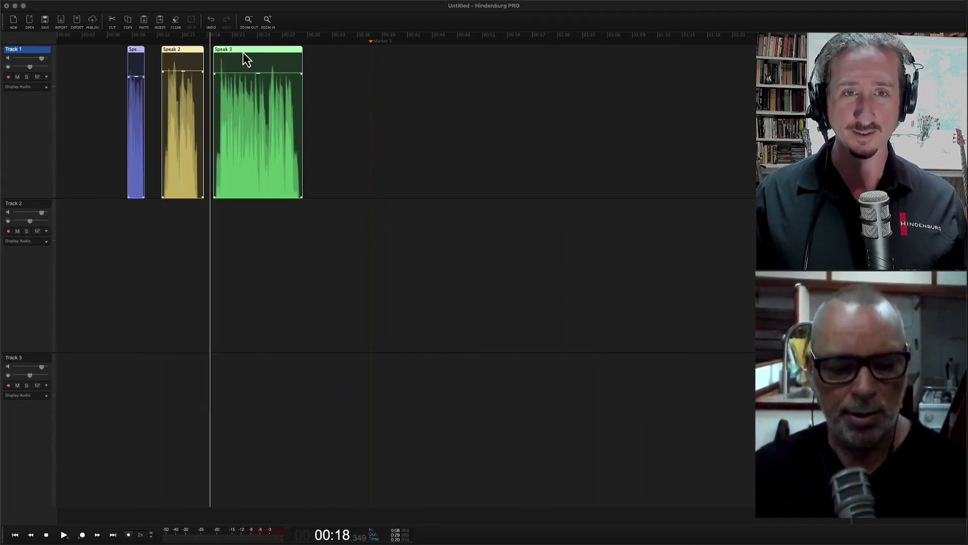
left_click(328, 51)
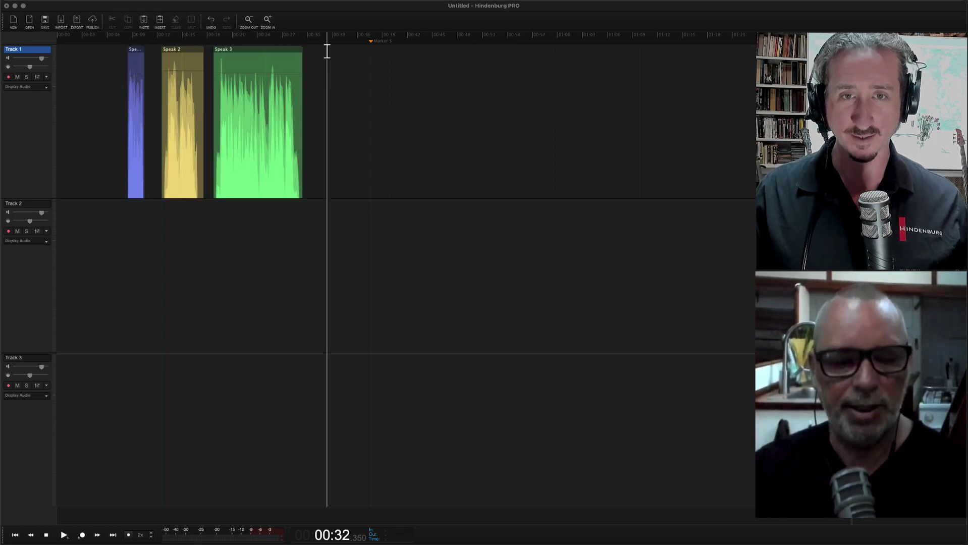
key("ctrl+v")
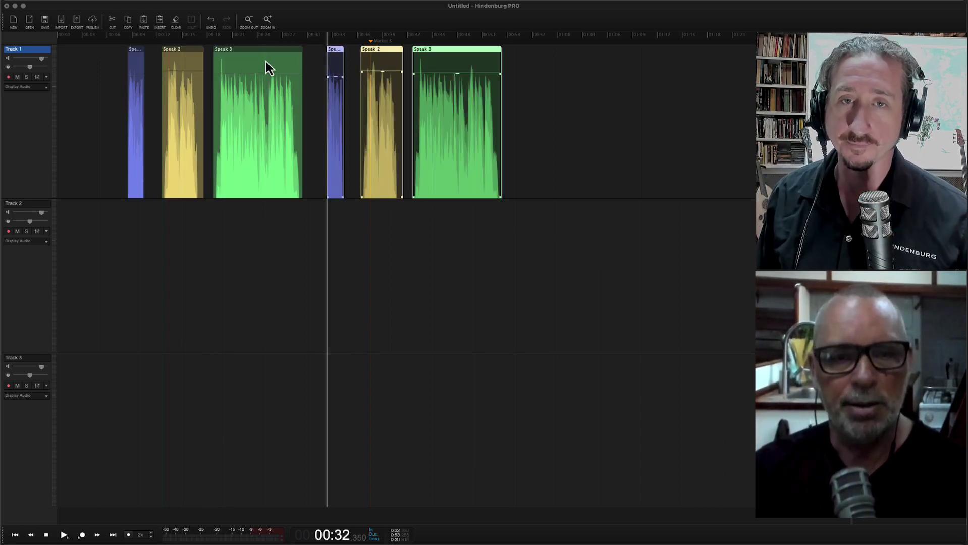
Step: Select all six clips on Track 1 as one range, from the first Speak 1 to the last Speak 3, and clear the selection
left_click(122, 56)
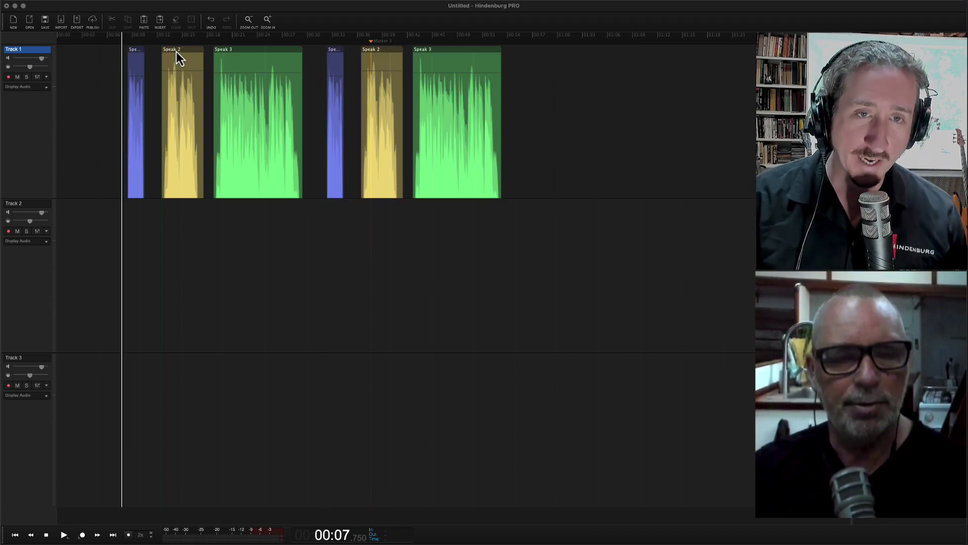
left_click(137, 53)
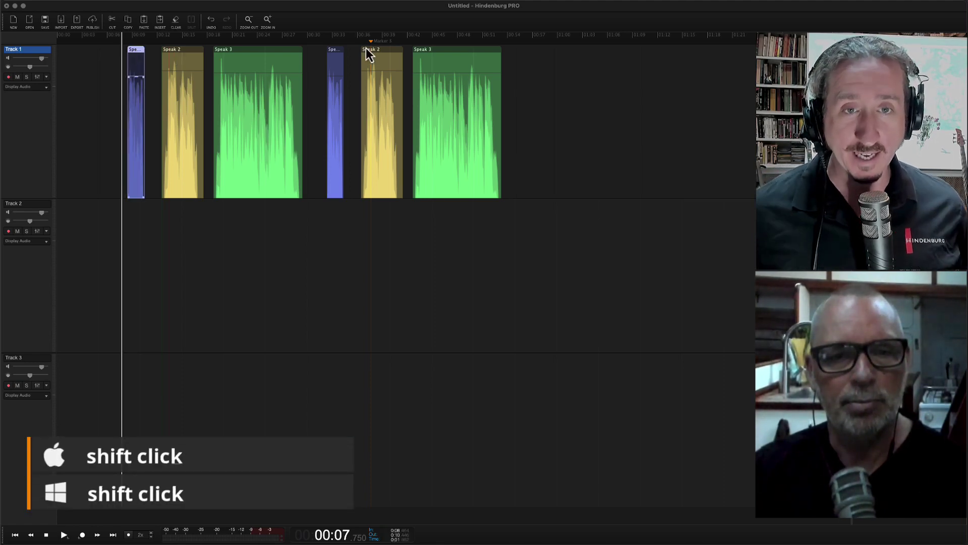
left_click(480, 54, "shift")
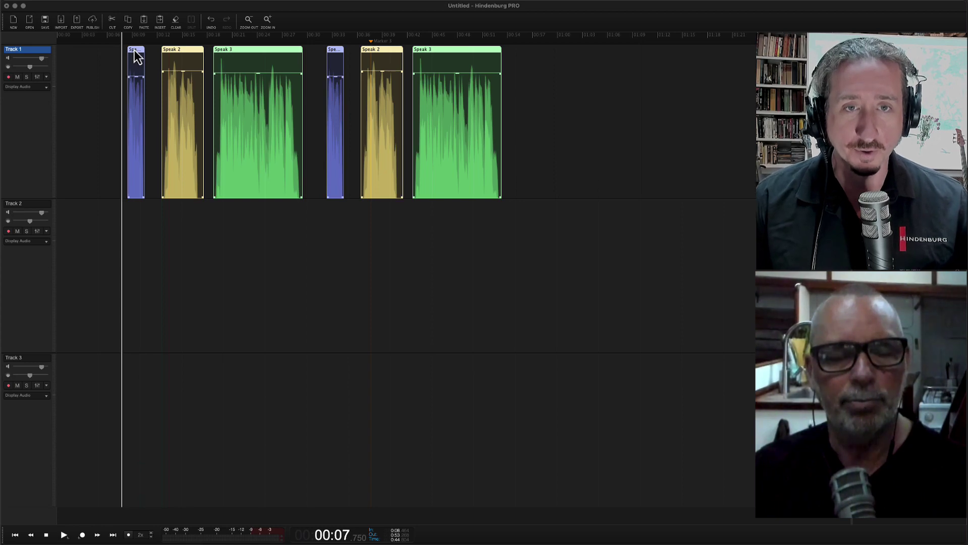
left_click(161, 79)
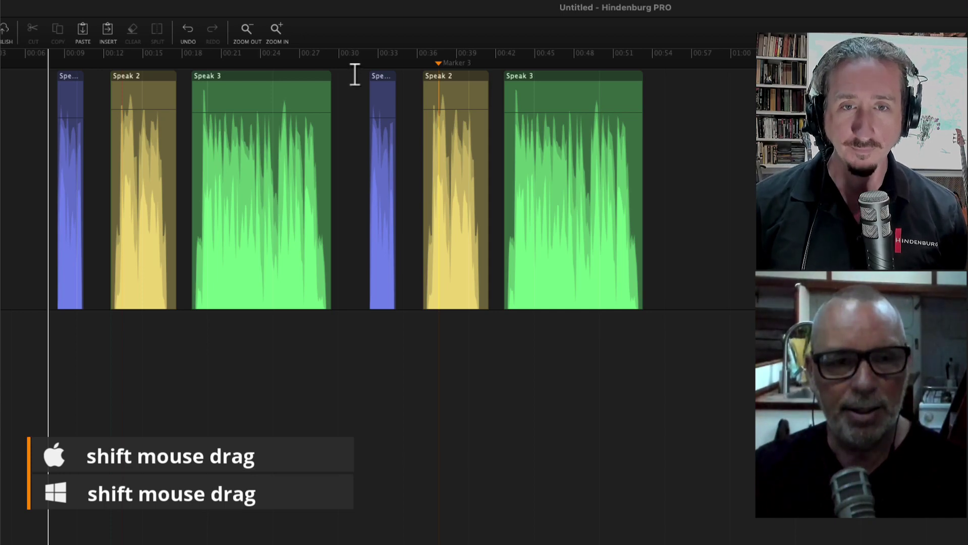
Step: Enclose the three copied clips on Track 1 in a selection rectangle from about 00:31 to 00:54 and delete them
left_click_drag(356, 75, 662, 295)
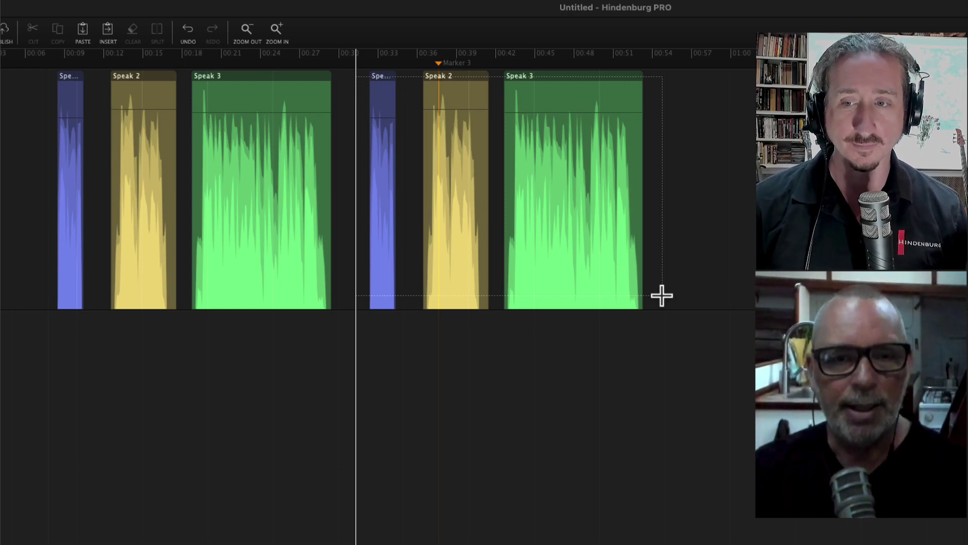
left_click_drag(661, 296, 662, 295)
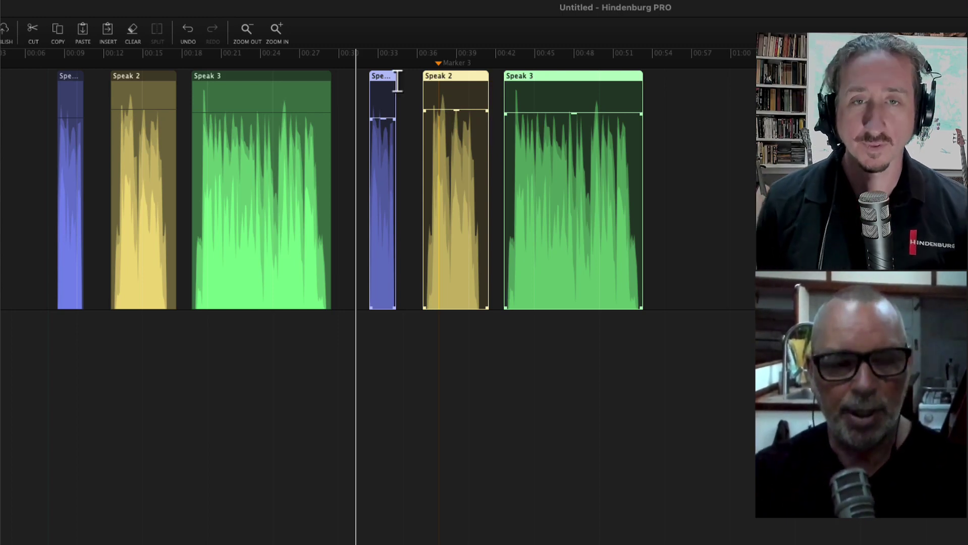
key("Delete")
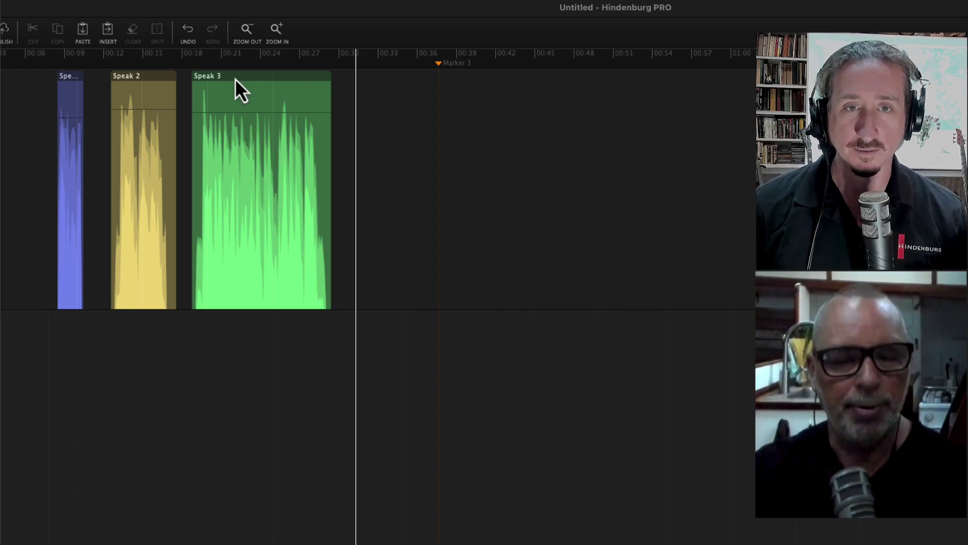
Step: Spread the clips on Track 1 by moving Speak 3 to start at about 00:41 and Speak 2 at about 00:21
left_click_drag(239, 78, 528, 117)
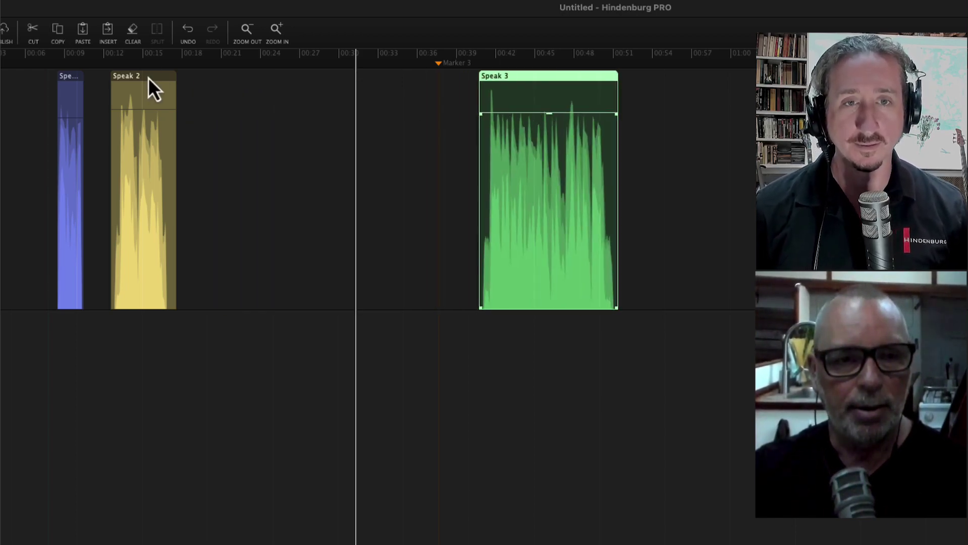
left_click_drag(148, 78, 269, 82)
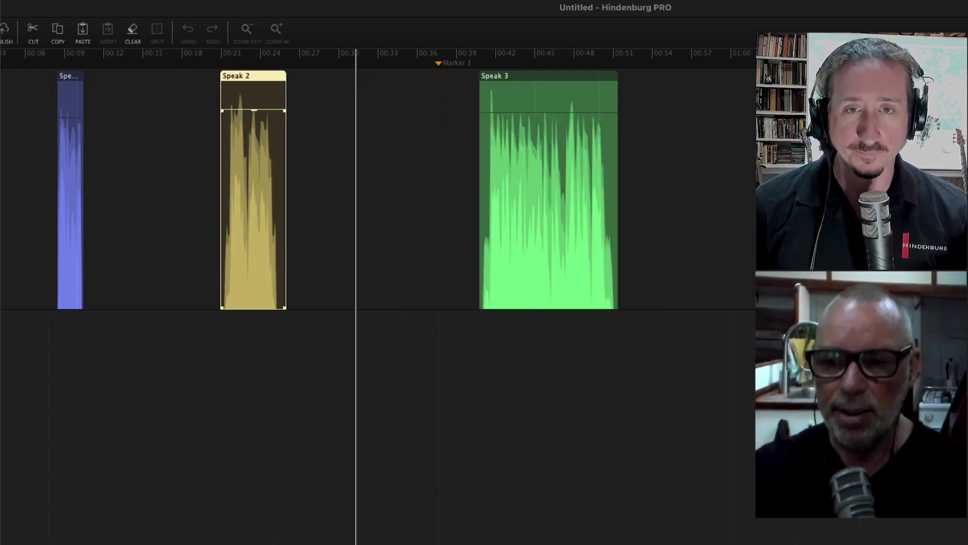
Step: Place cmon1 at about 00:10 and cmon1b at about 00:26 on Track 2, colour both purple and deselect them
left_click(840, 349)
left_click_drag(840, 350, 92, 436)
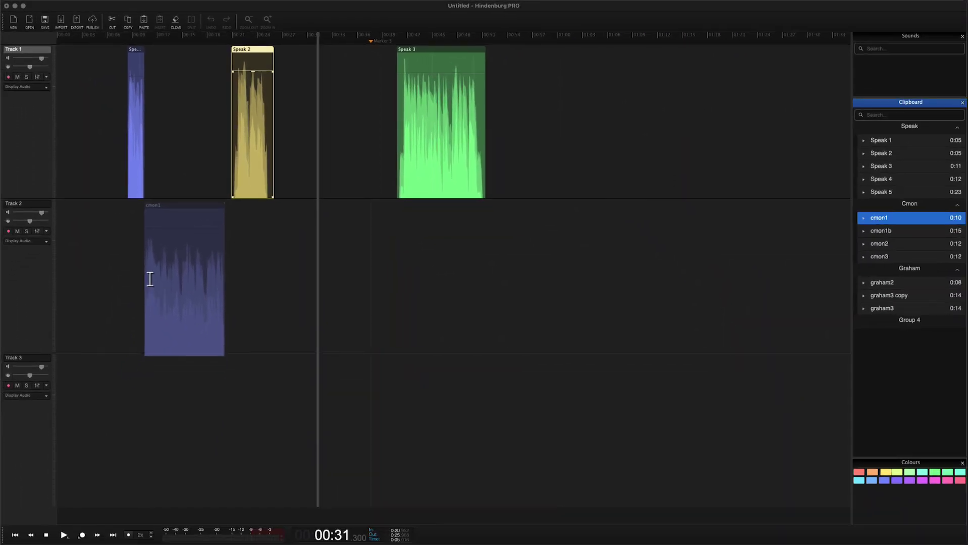
left_click(150, 279)
left_click_drag(909, 232, 273, 284)
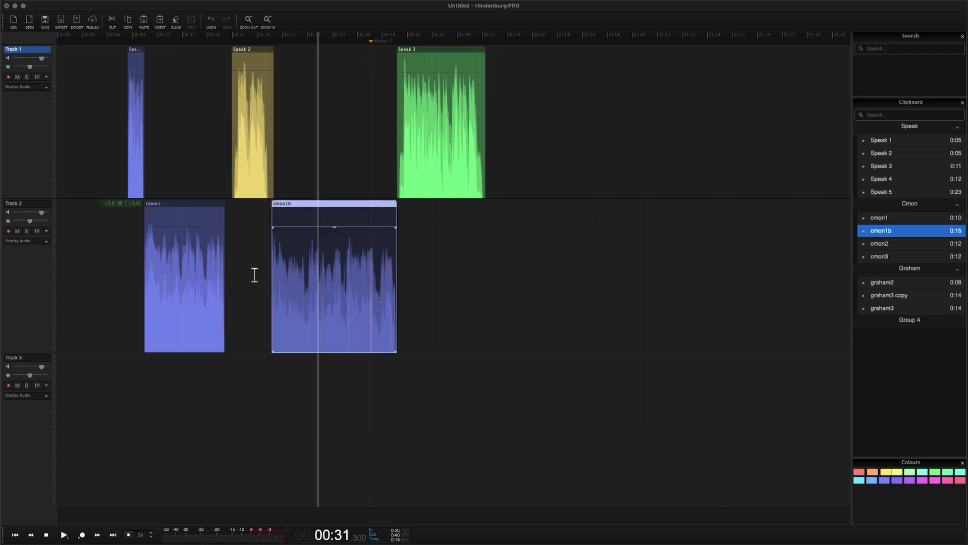
left_click(203, 209, "shift")
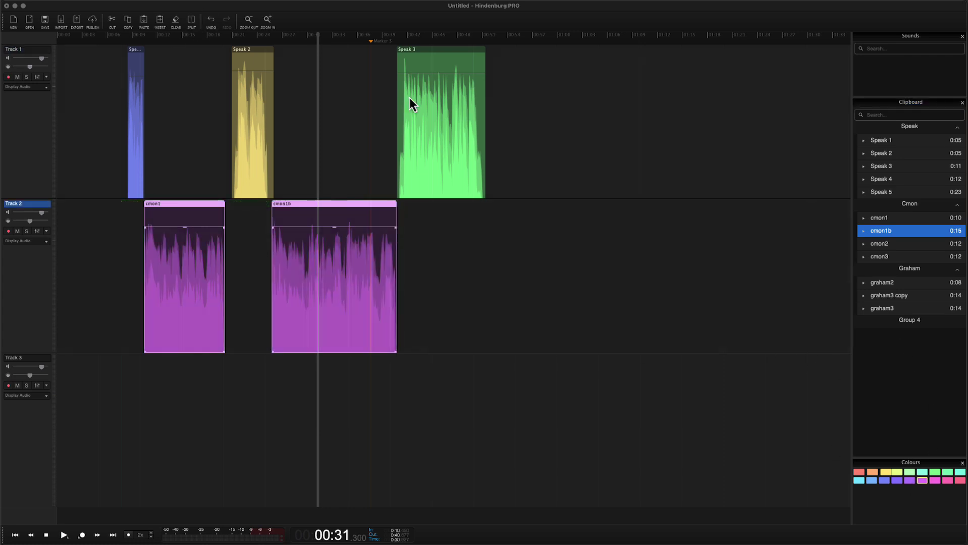
left_click(372, 88)
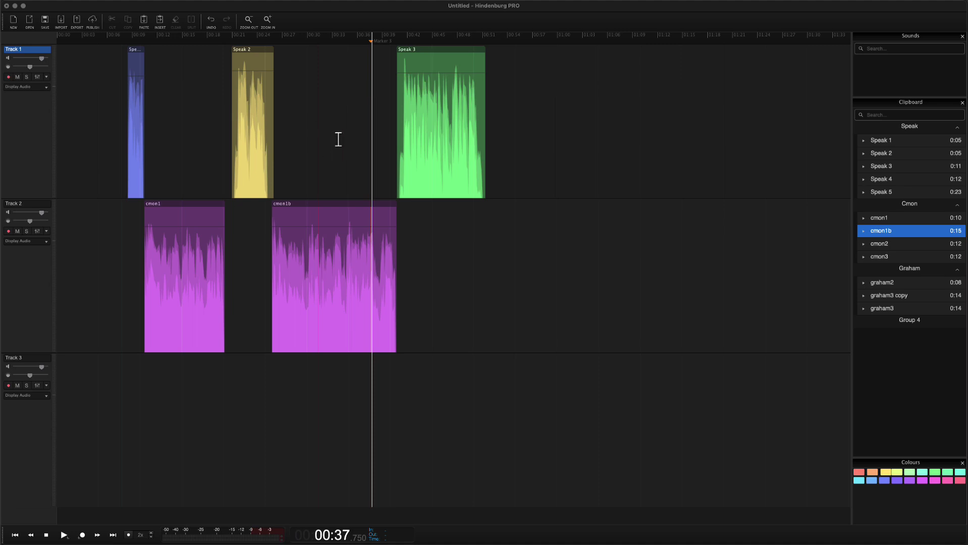
Step: Cut a time range of about 1.6 s, starting at 00:23.140, from the Speak 2 clip on Track 1
scroll(334, 139, "up", 3)
scroll(334, 139, "left", 5)
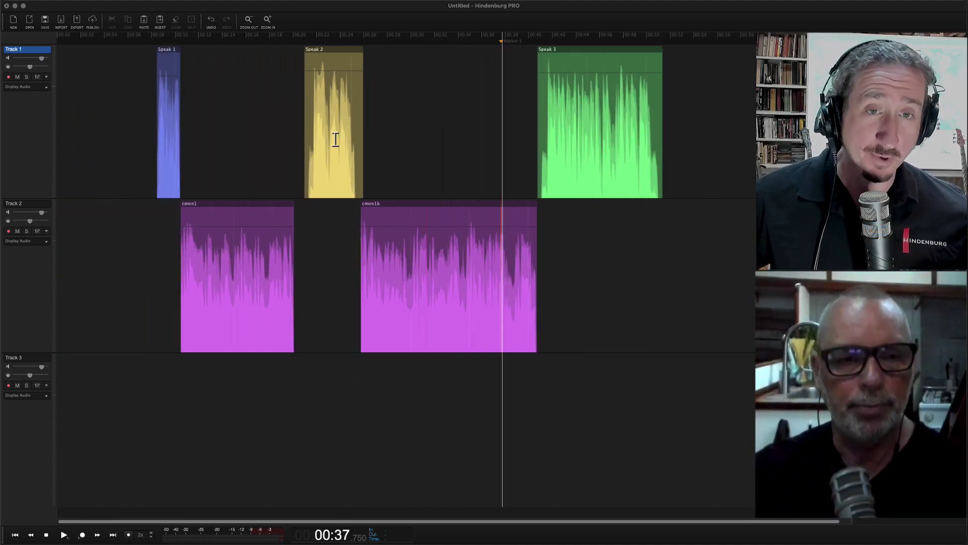
left_click(266, 70)
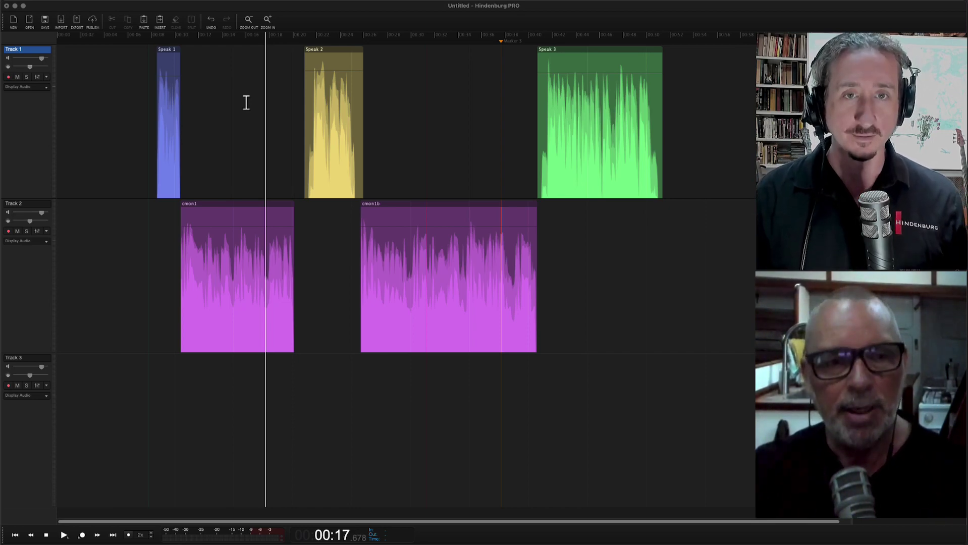
scroll(195, 152, "up", 2)
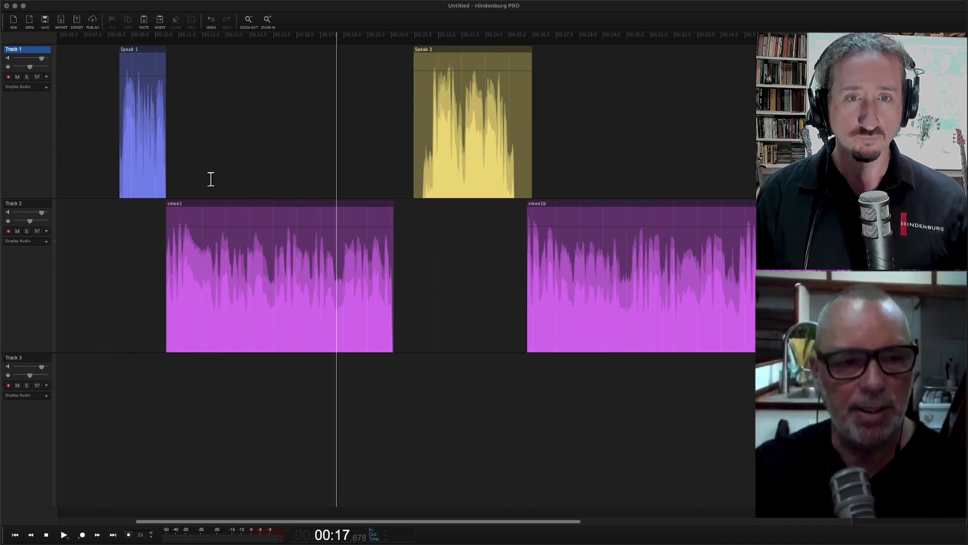
scroll(165, 179, "up", 1)
scroll(405, 202, "down", 1)
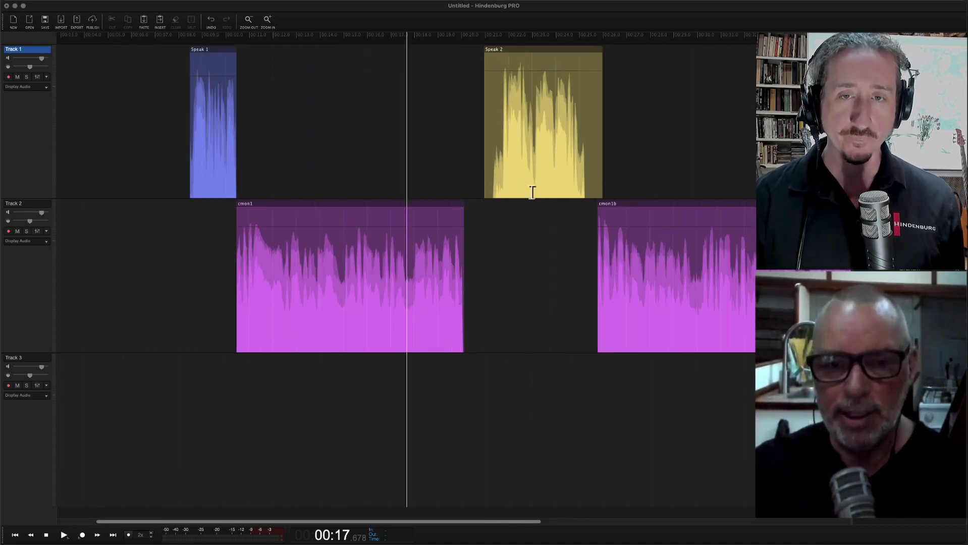
left_click_drag(535, 188, 574, 187)
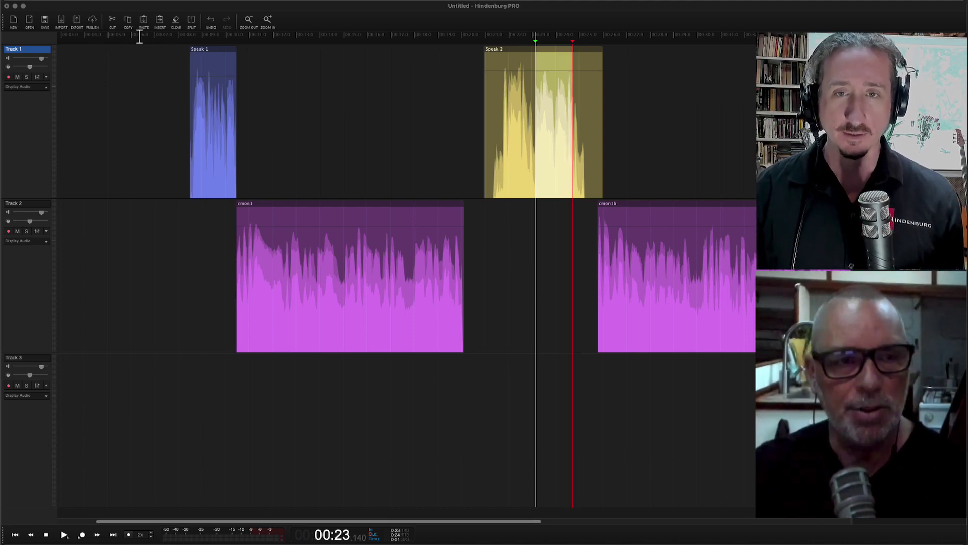
left_click(113, 27)
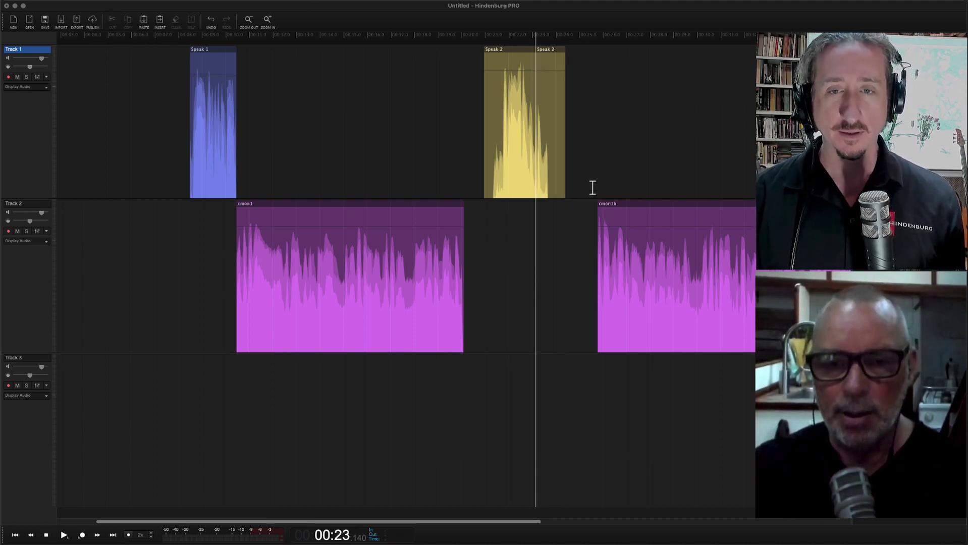
Step: Undo the cut of the time range in Speak 2
key("super+minus")
key("super+minus")
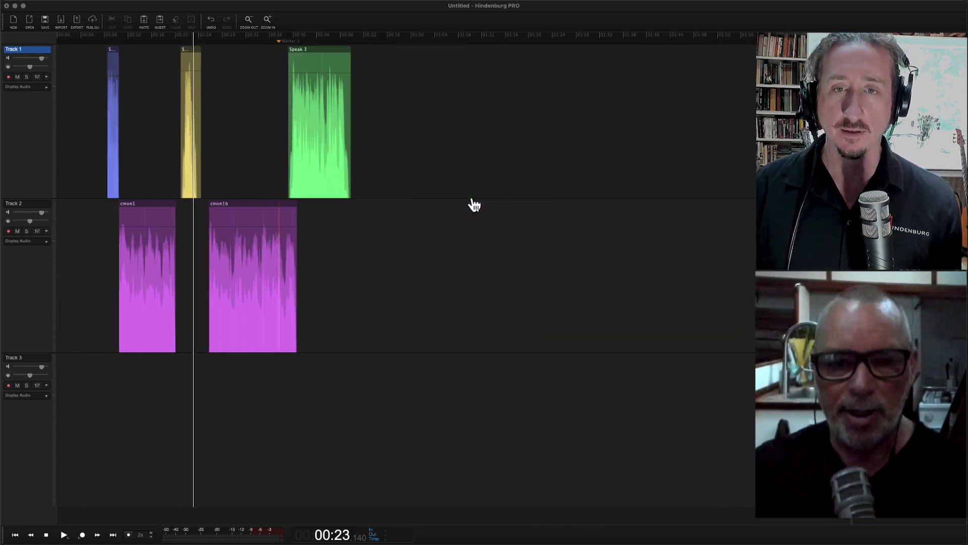
scroll(272, 170, "up", 3)
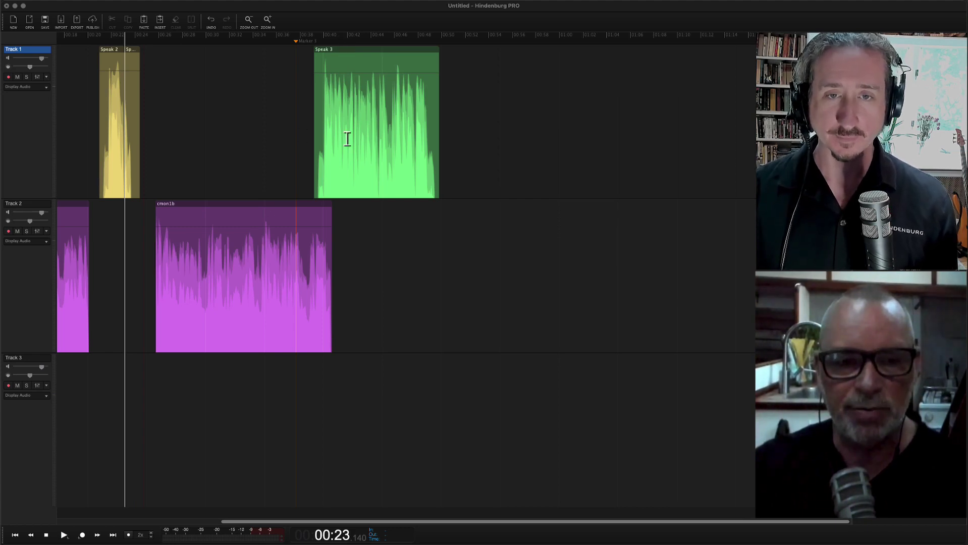
key("super+v")
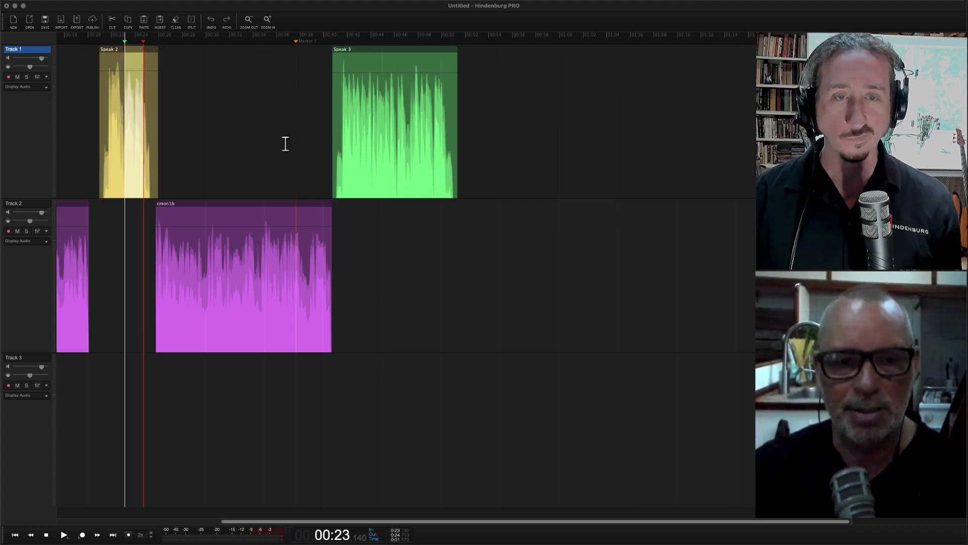
scroll(282, 146, "left", 15)
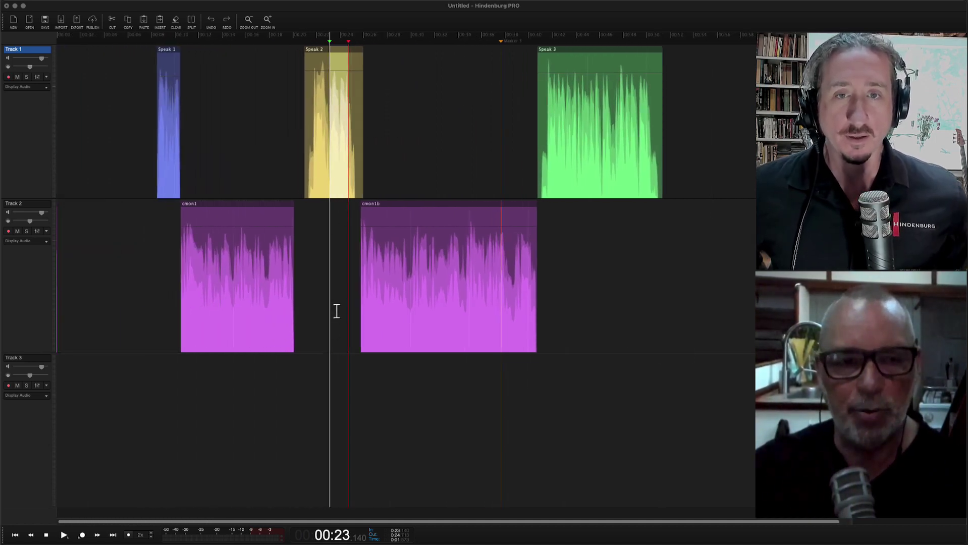
Step: Clear the time range and select Track 1 and Track 2 together
left_click(348, 261)
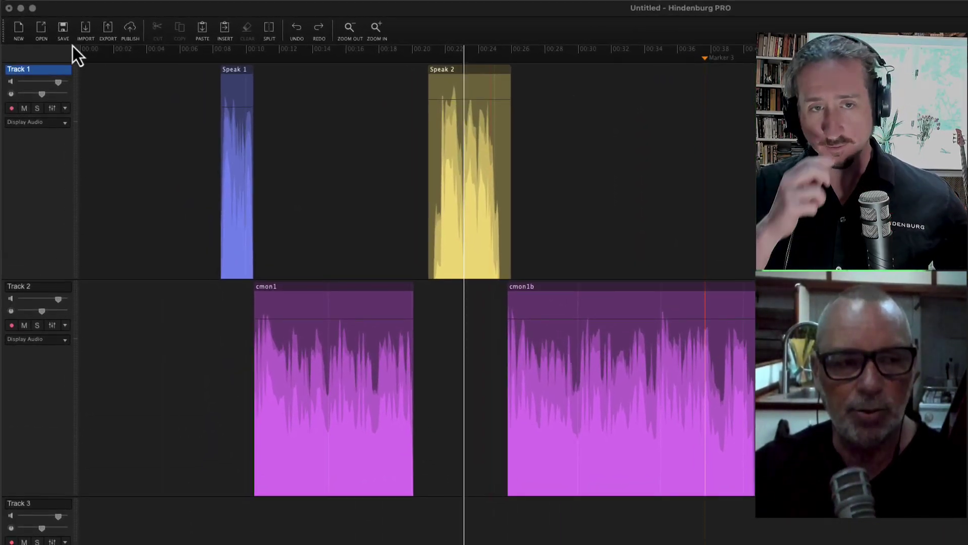
left_click(37, 292, "shift")
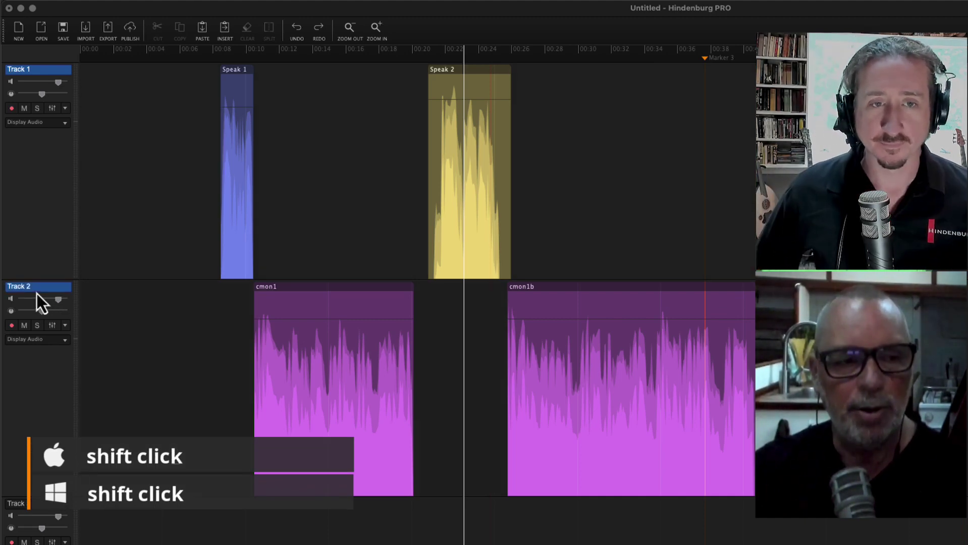
Step: Link Track 1 and Track 2 and place the playhead at 00:03.253
right_click(58, 71)
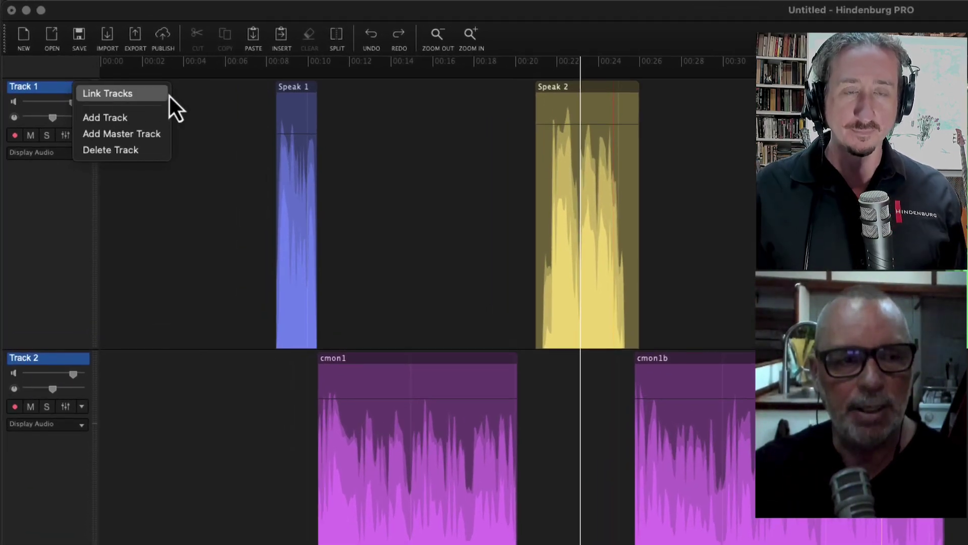
left_click(162, 94)
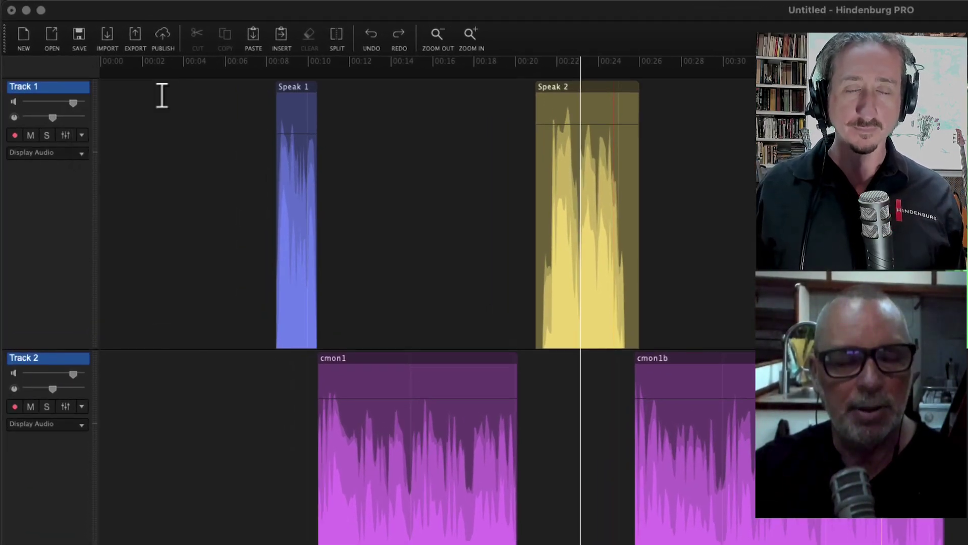
left_click(169, 158)
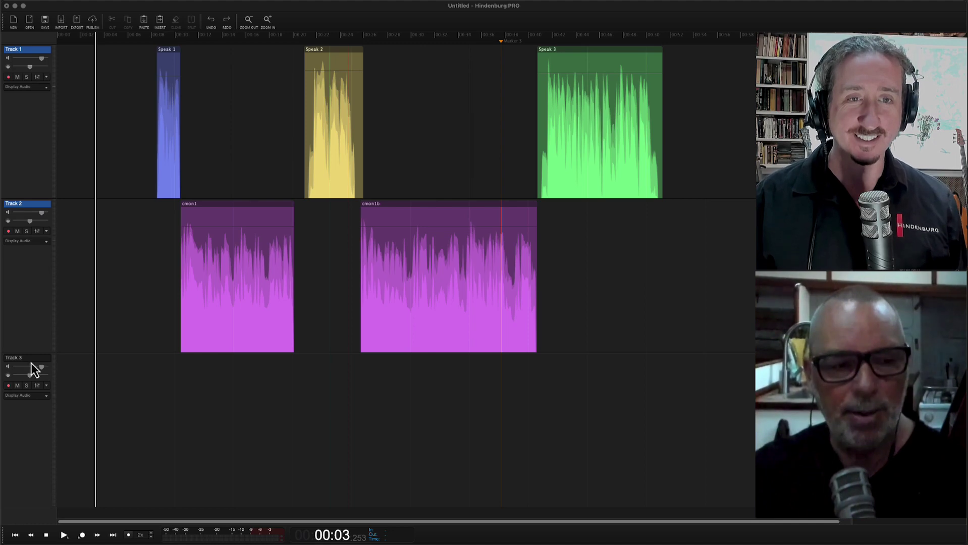
Step: Select Track 3 on its own and switch the selection back to the linked pair of Track 1 and Track 2
left_click(23, 361)
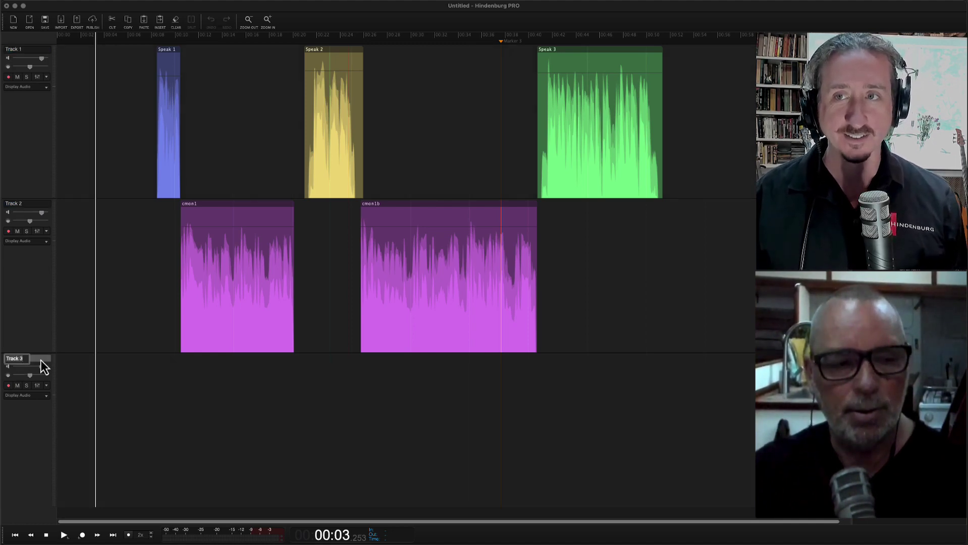
left_click(41, 360)
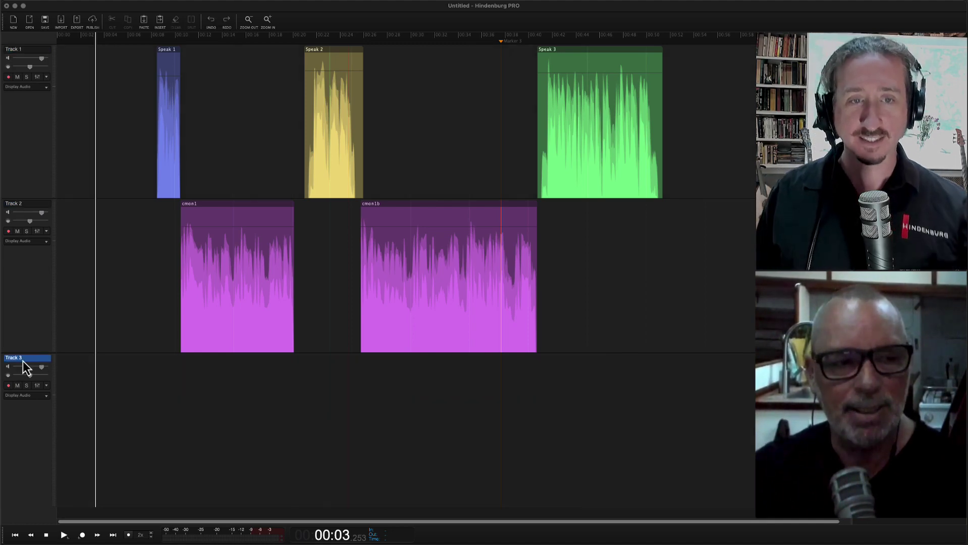
left_click(30, 52)
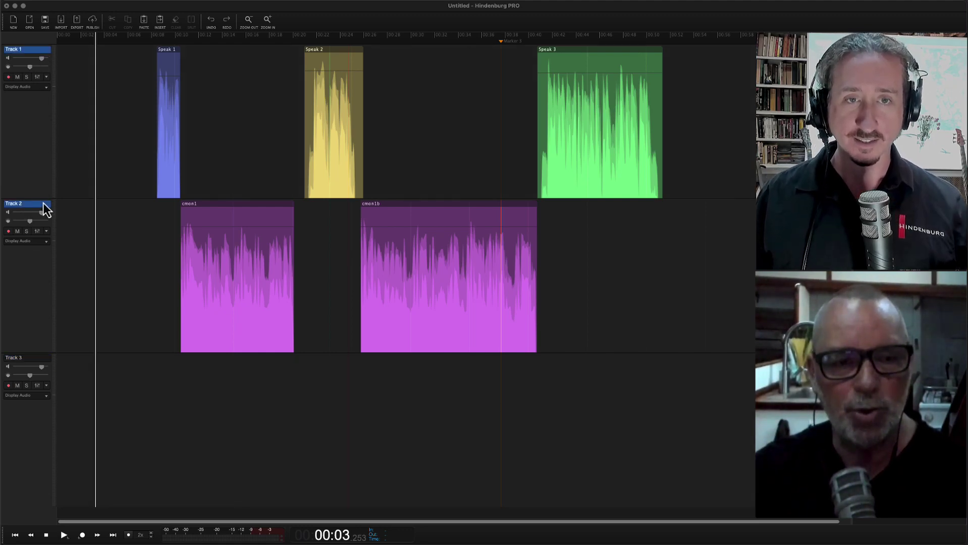
Step: Cut a time range of about 1.5 s, starting at 00:22.680 in Speak 2, from the linked tracks
scroll(309, 206, "up", 3)
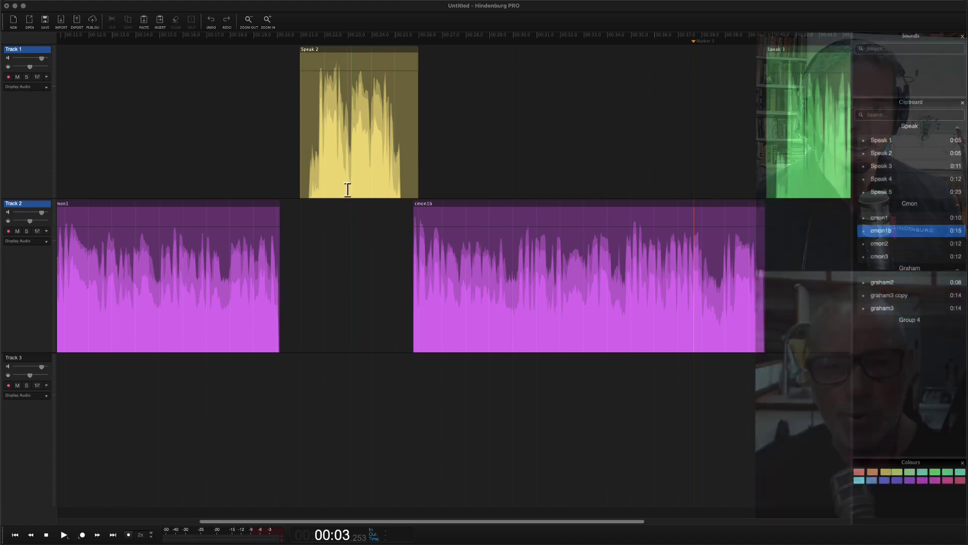
left_click_drag(341, 190, 376, 188)
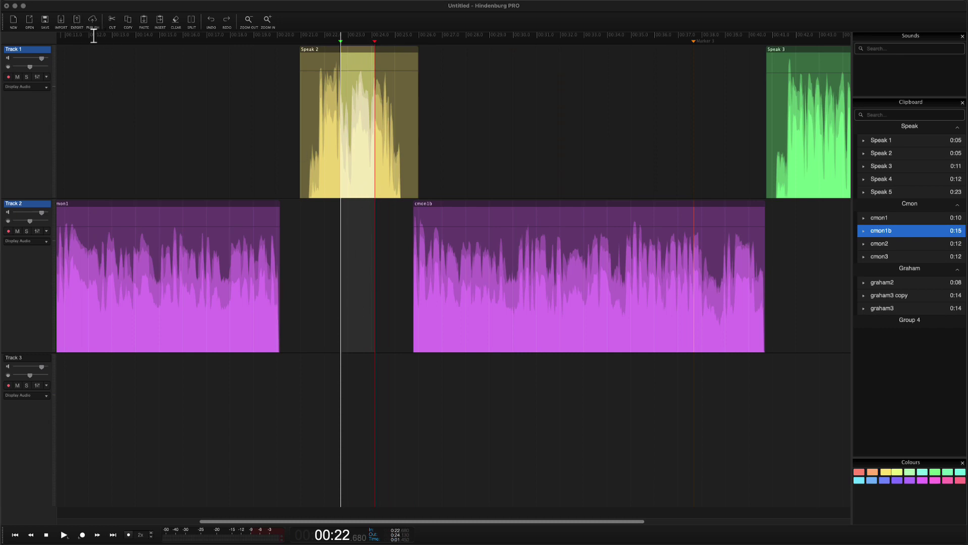
left_click(113, 27)
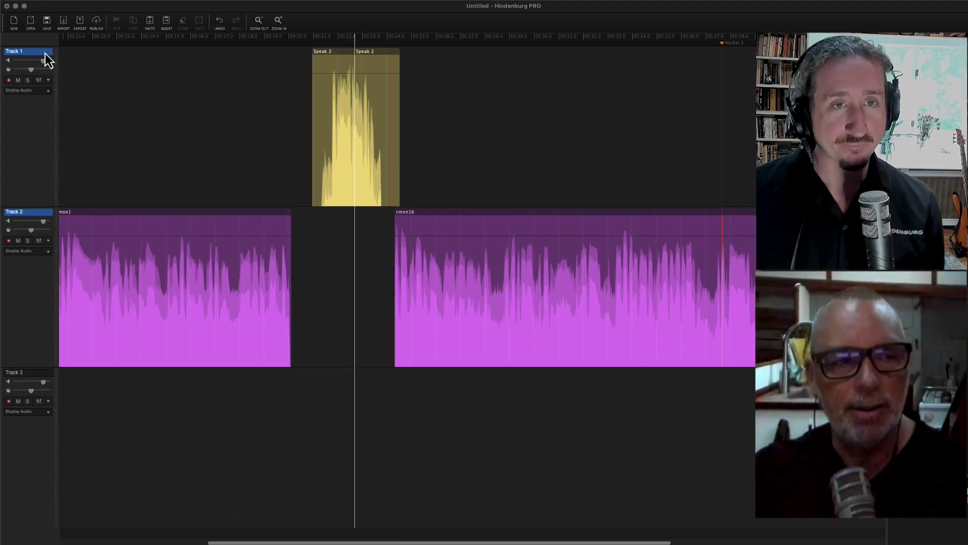
Step: Unlink Track 1 and Track 2 and place the playhead at 00:16.582 on Track 1
right_click(44, 53)
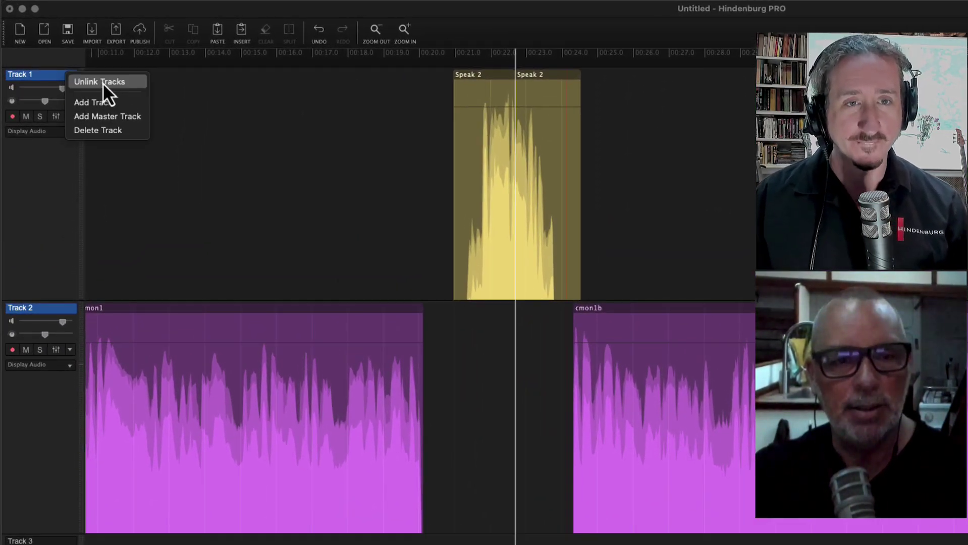
left_click(102, 83)
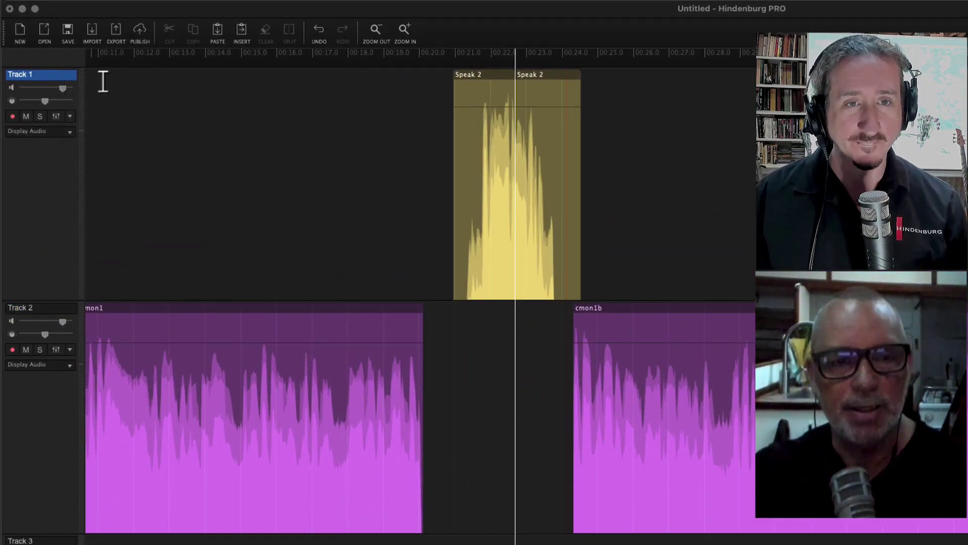
left_click(298, 153)
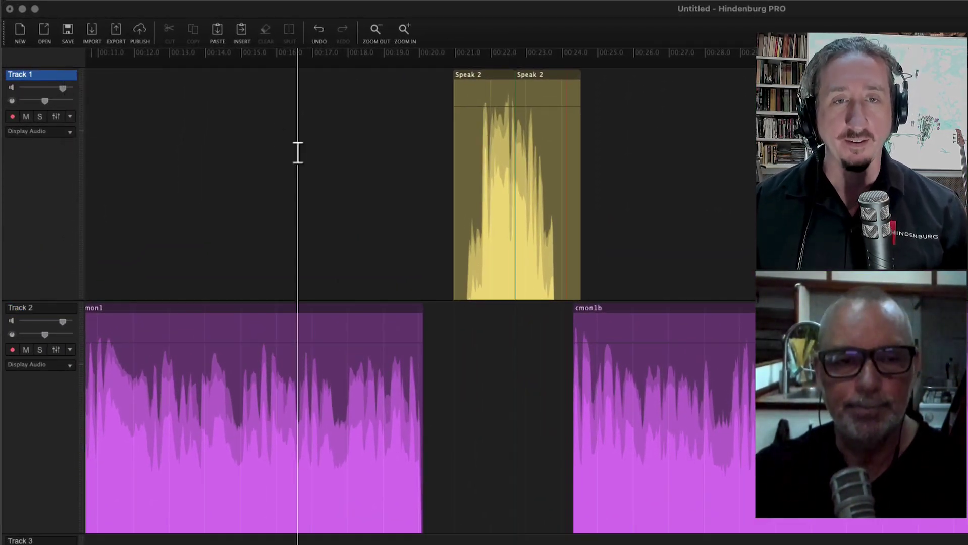
Step: Select the second Speak 2 clip on Track 1 and deselect it by placing the playhead at 00:20.200
key("super+minus")
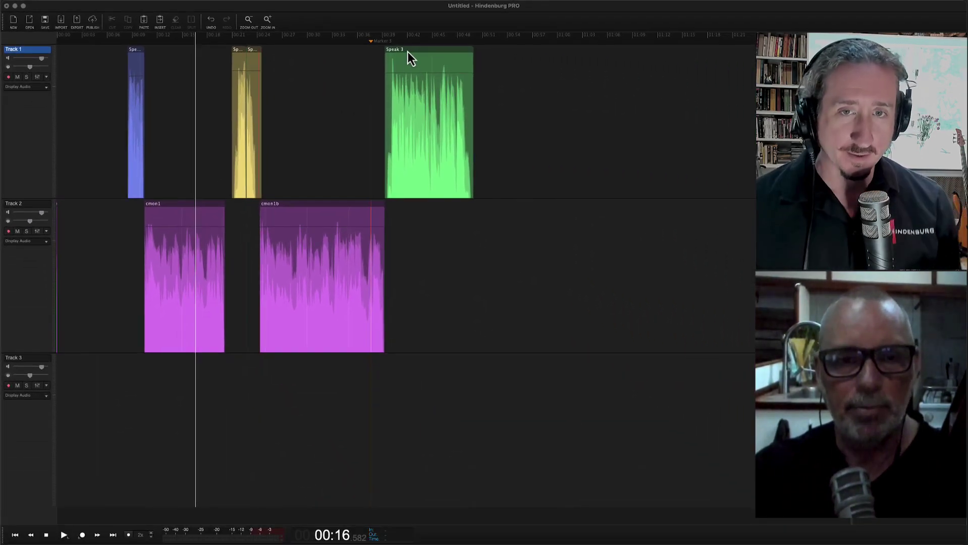
left_click(254, 51)
mouse_move(254, 50)
left_mouse_down()
mouse_move(282, 56)
mouse_move(252, 57)
left_mouse_up()
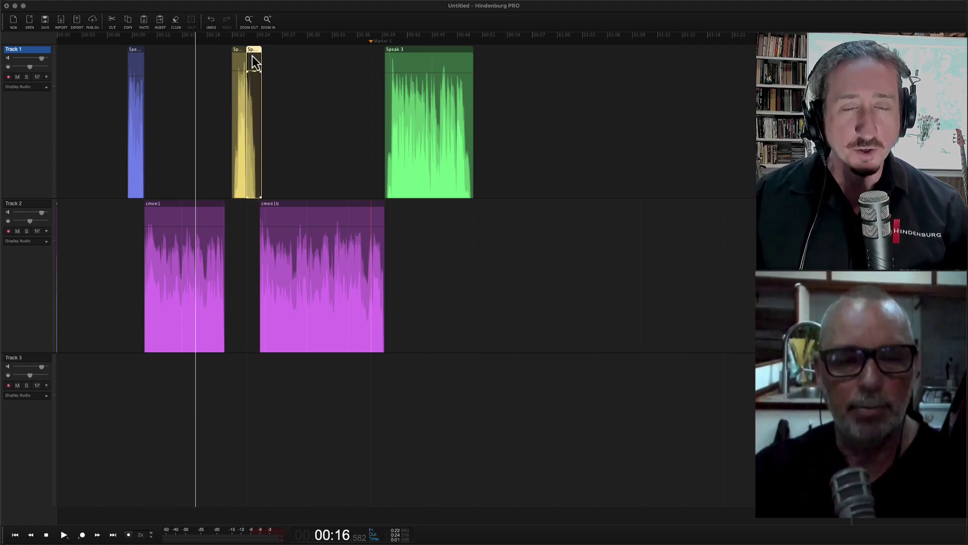
left_click(225, 118)
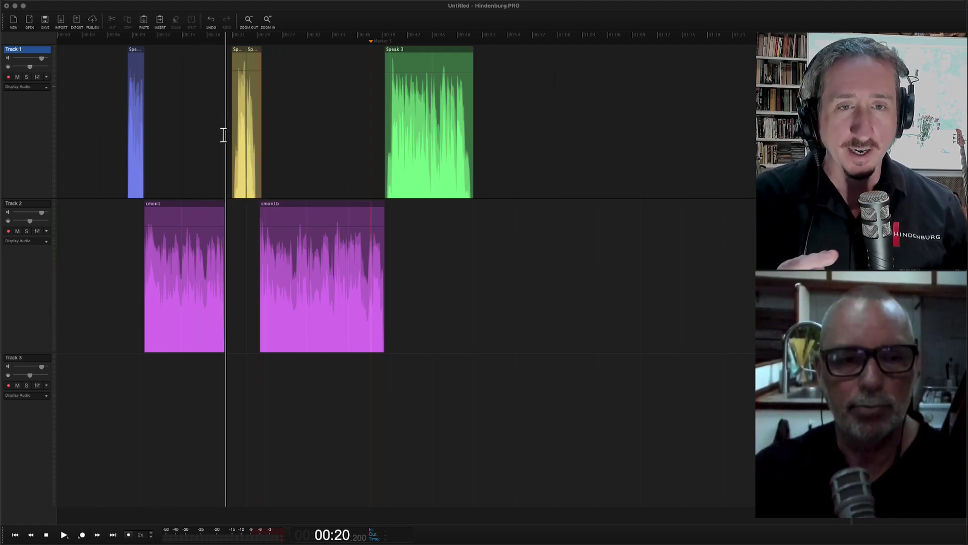
Step: Select a time range of about 3 s, starting at 00:14.838, in the cmon1 clip on Track 2
key("super+equal")
key("super+equal")
key("super+equal")
scroll(223, 137, "left", 5)
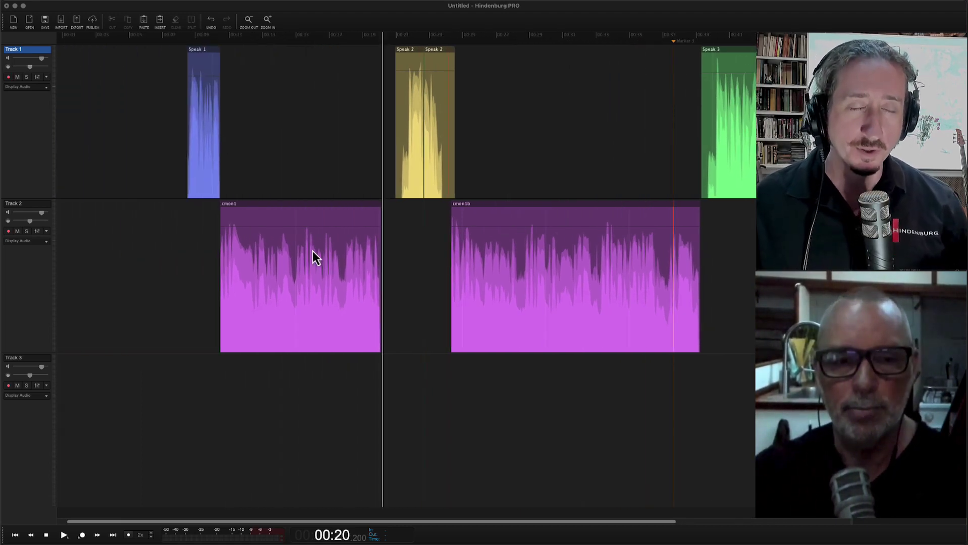
scroll(287, 308, "up", 2)
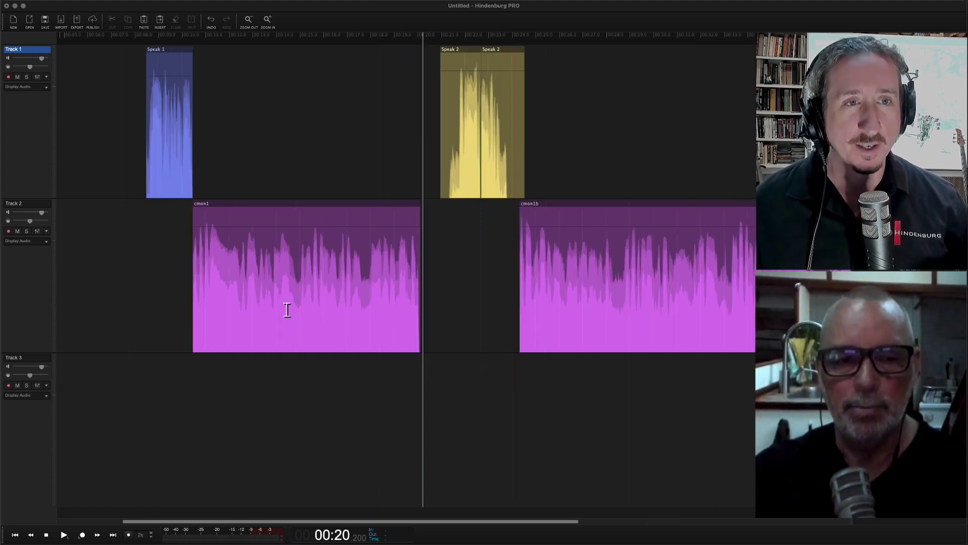
left_click(283, 333)
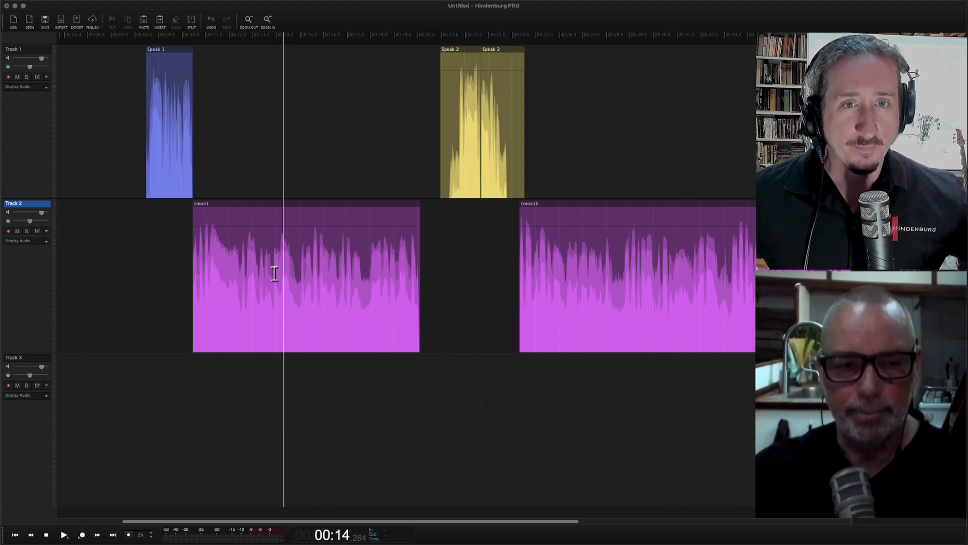
scroll(274, 273, "up", 3)
scroll(281, 281, "down", 2)
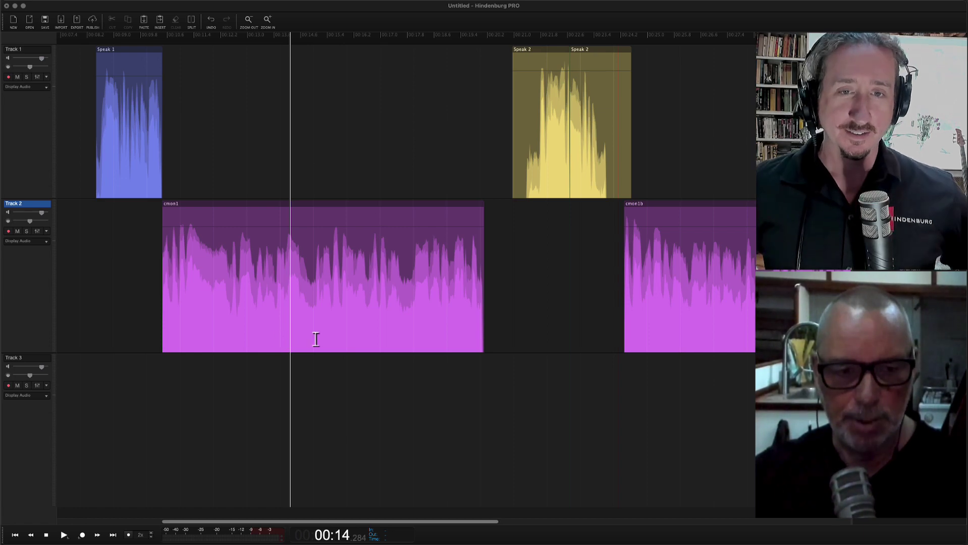
left_click_drag(309, 339, 416, 343)
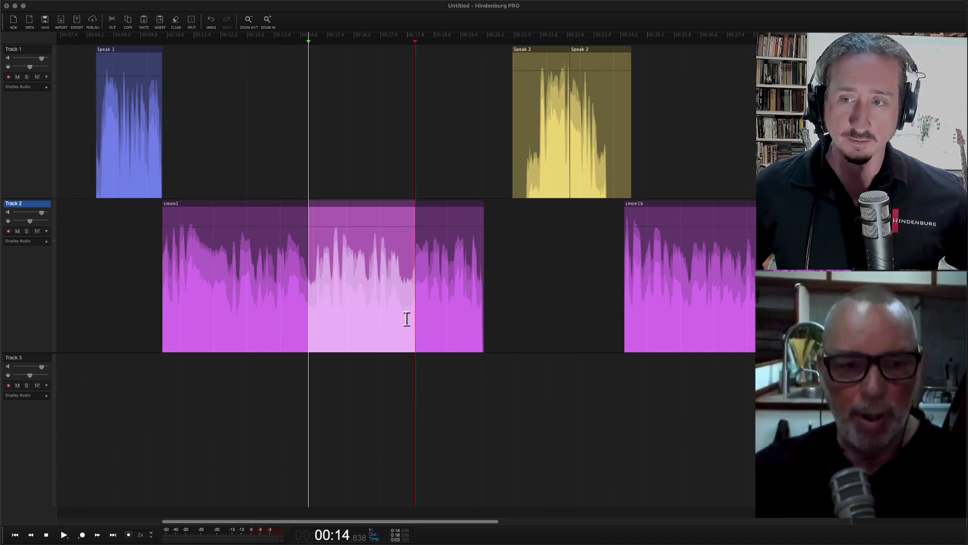
Step: Switch the time range to Track 1 and back to Track 2, and clear it
left_click(289, 55)
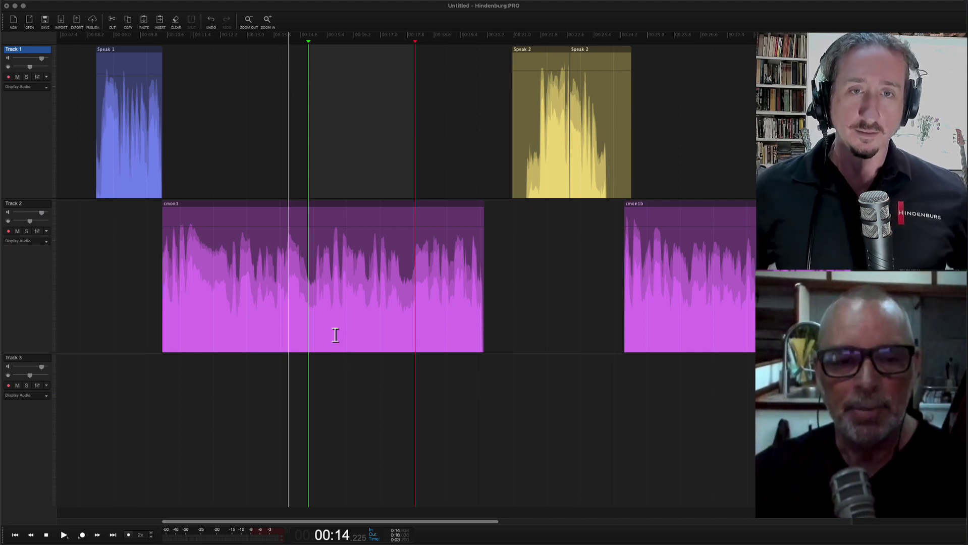
left_click(314, 341)
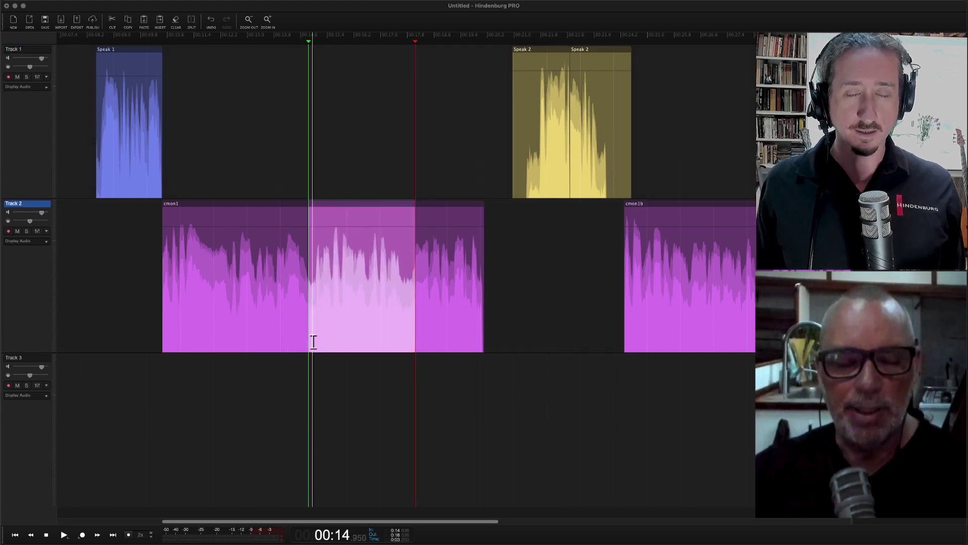
left_click(314, 343)
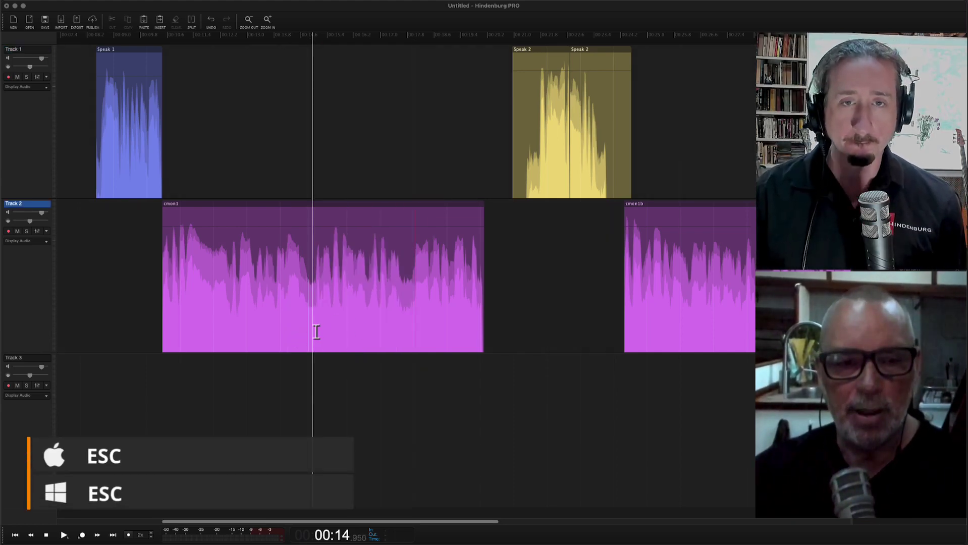
Step: Set the in point at 00:15.035 and the out point at 00:17.996, and place the playhead at 00:19.392 on Track 1
left_click(316, 313)
key("Up")
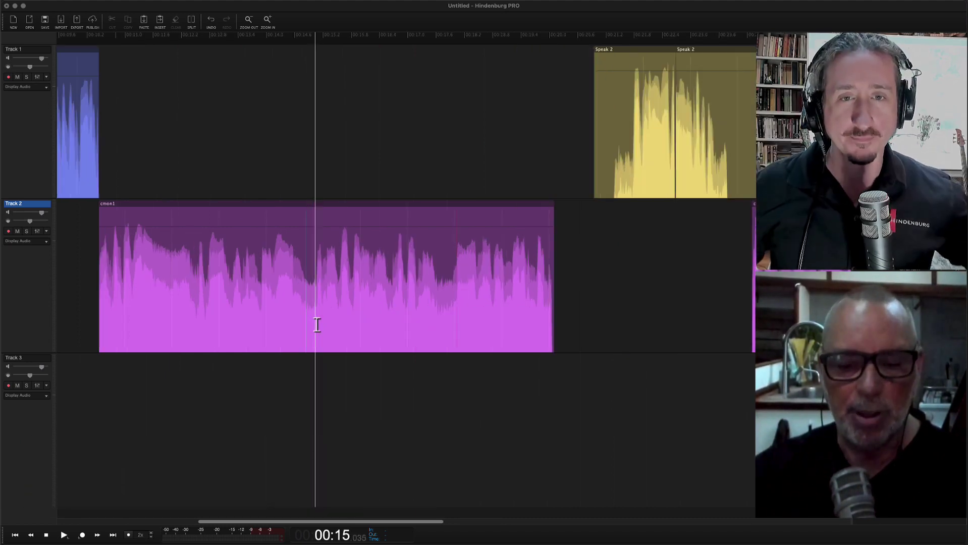
key("i")
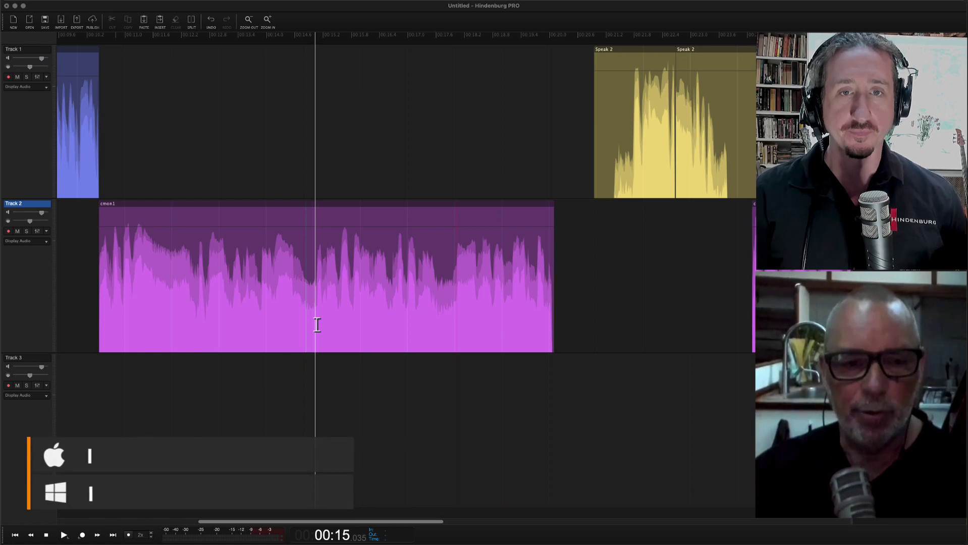
left_click(276, 183)
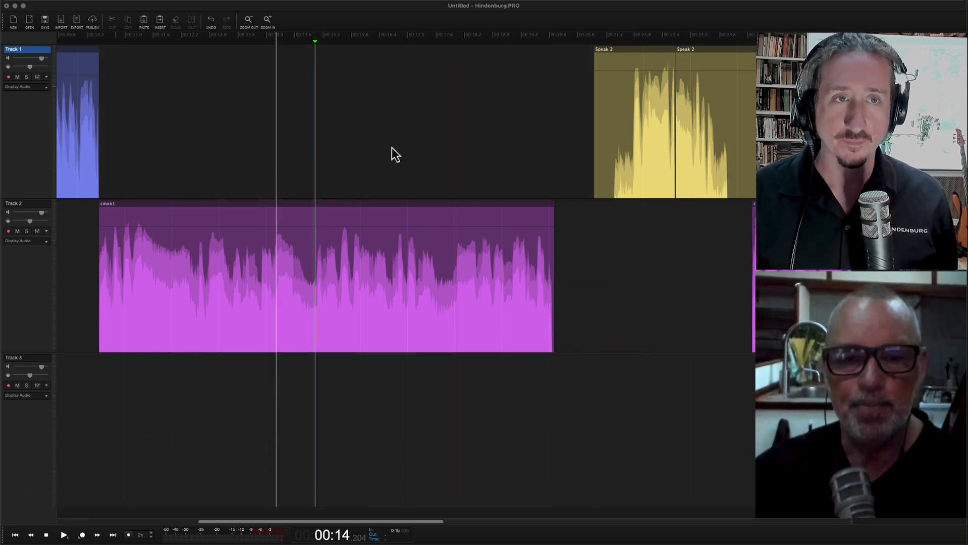
left_click(454, 188)
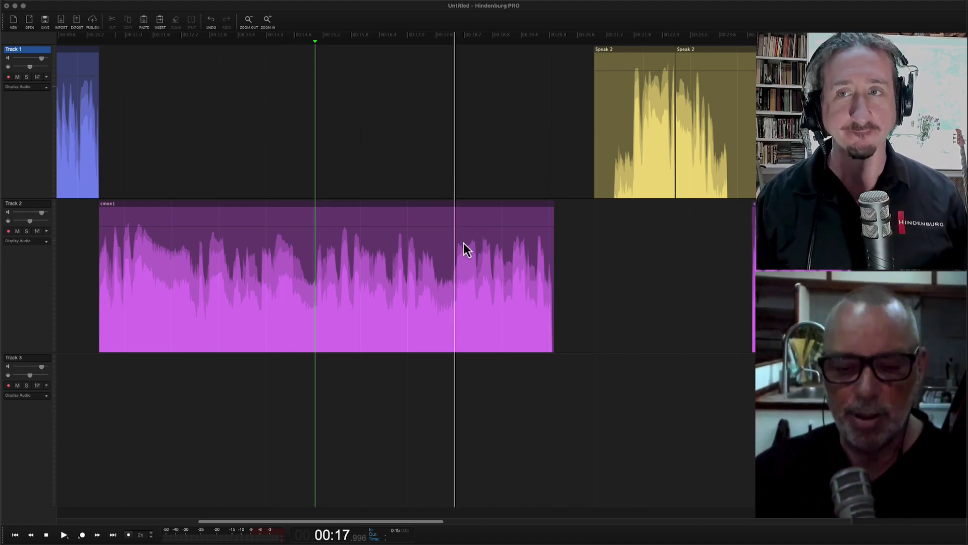
key("o")
left_click(520, 154)
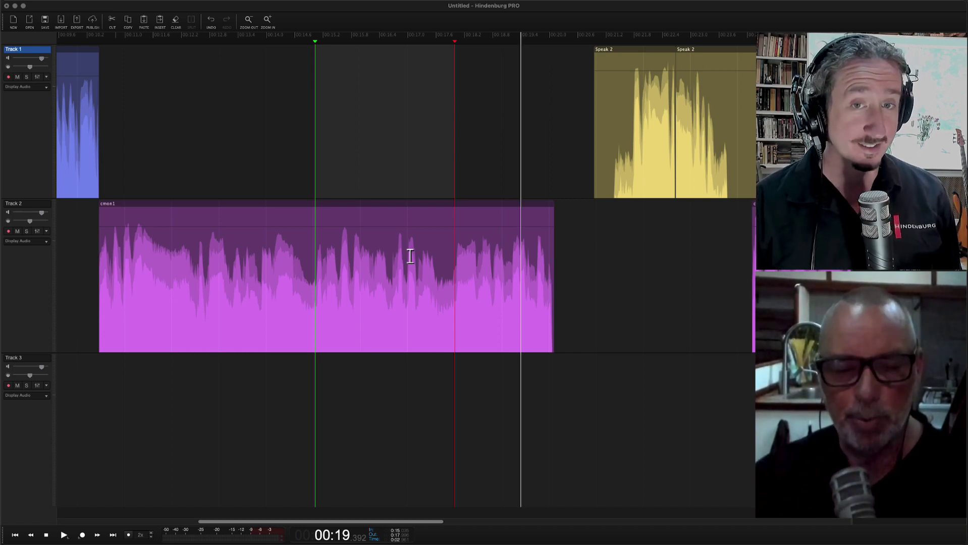
Step: Shift the time range selection down and up through Tracks 1 to 3, ending on Track 2
key("Down")
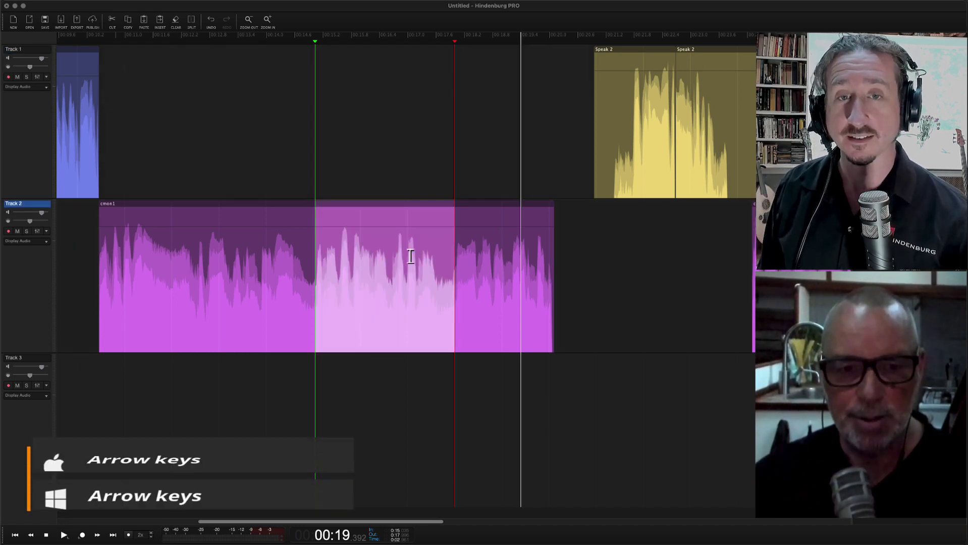
key("Down")
key("Up")
key("Up")
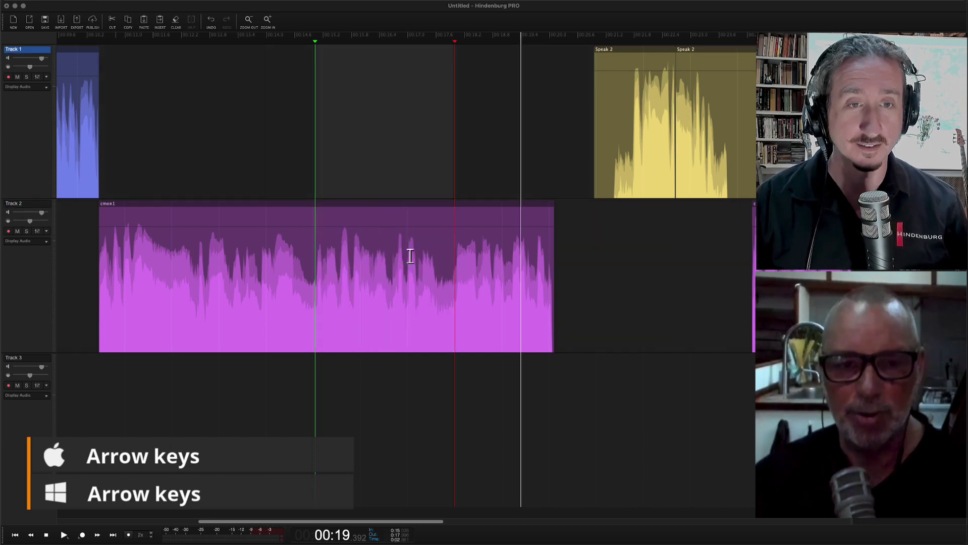
key("Down")
key("Down")
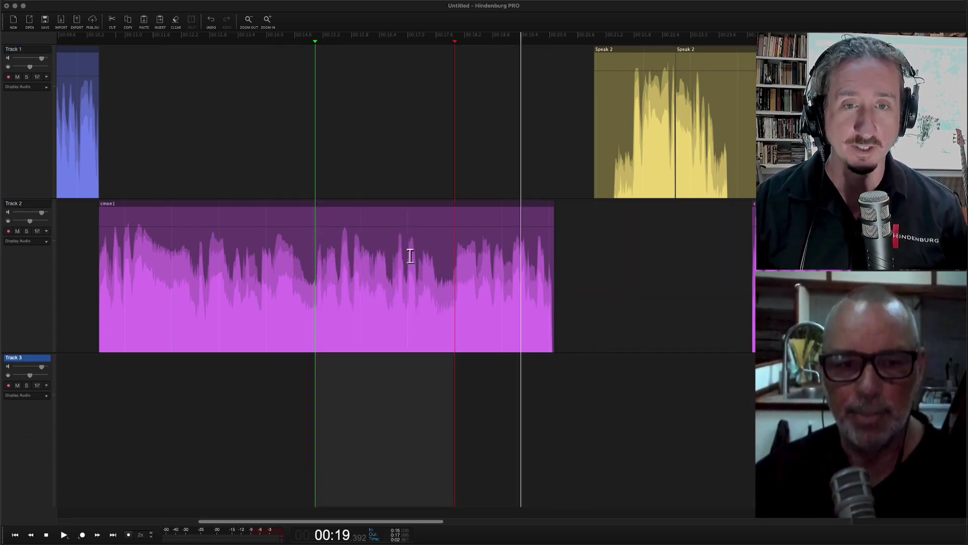
key("Up")
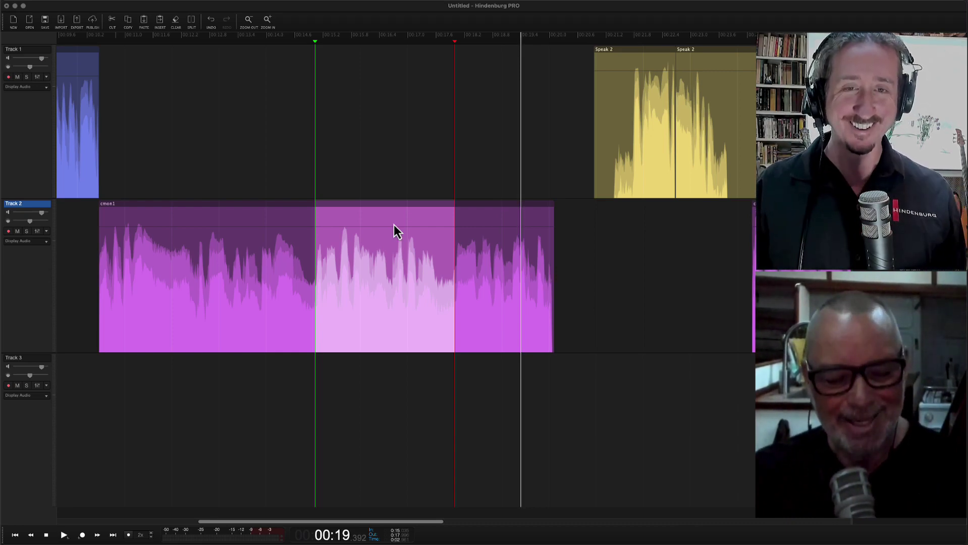
Step: Extend the time range to all tracks, restrict it to Track 2, and extend it to all tracks again
key("super+a")
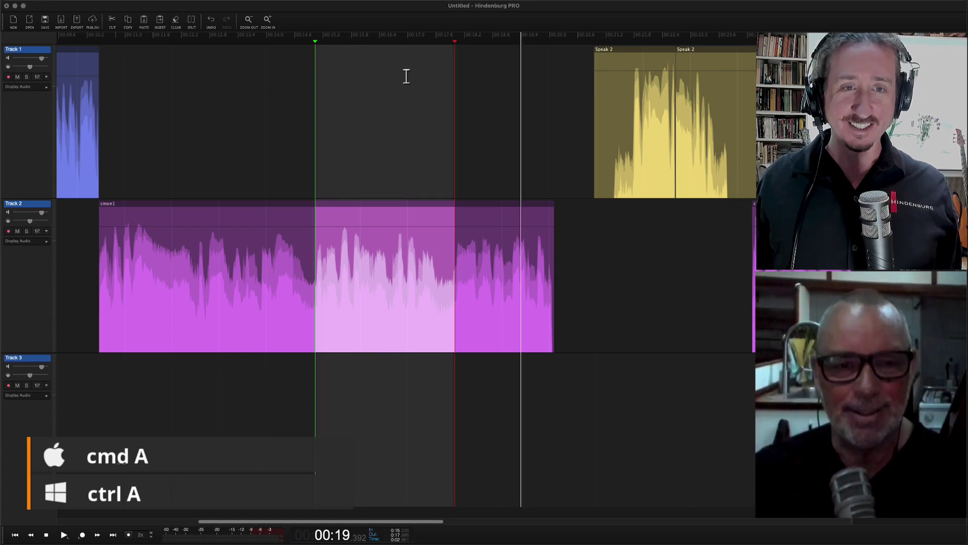
left_click(432, 202)
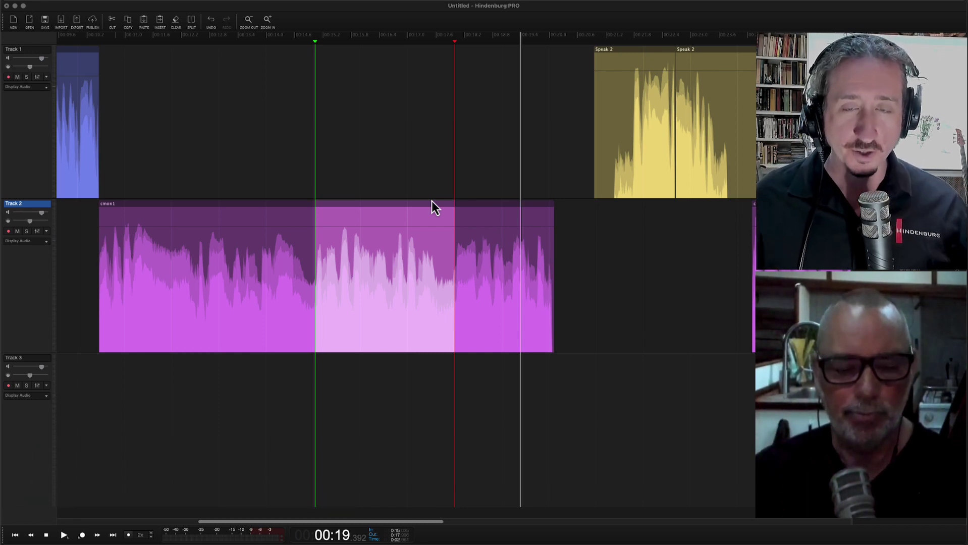
key("super+a")
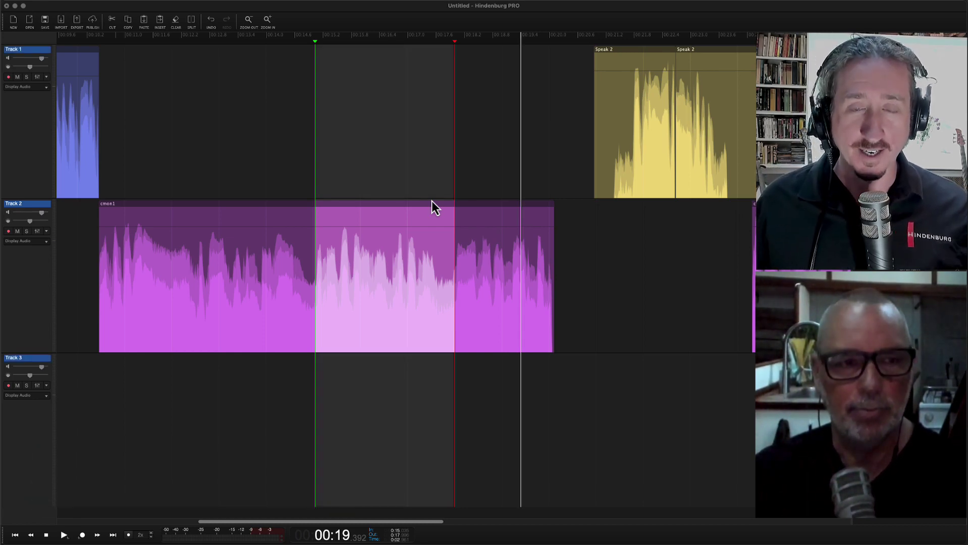
Step: Cut the selected time range from all tracks, mark a short range across the join on Track 2, and clear it
left_click(113, 25)
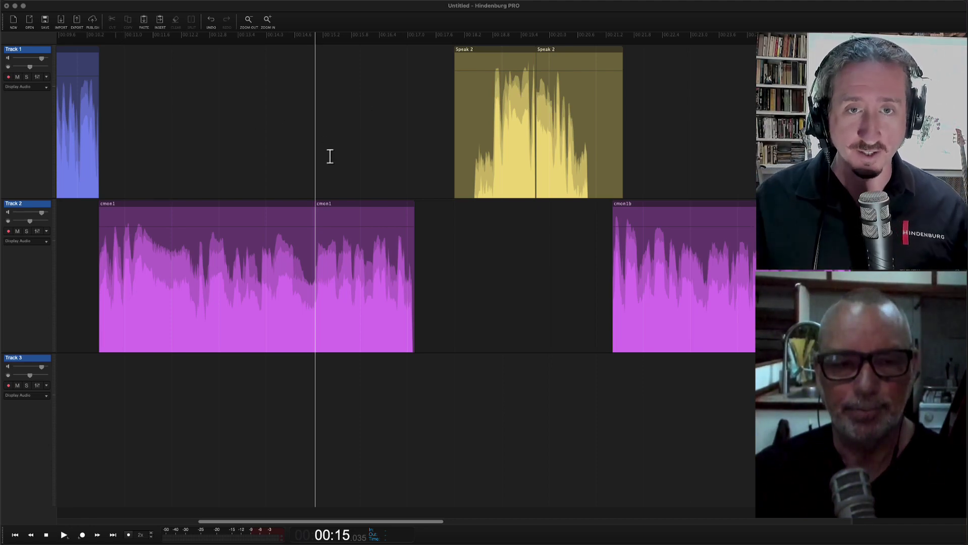
scroll(330, 157, "down", 2)
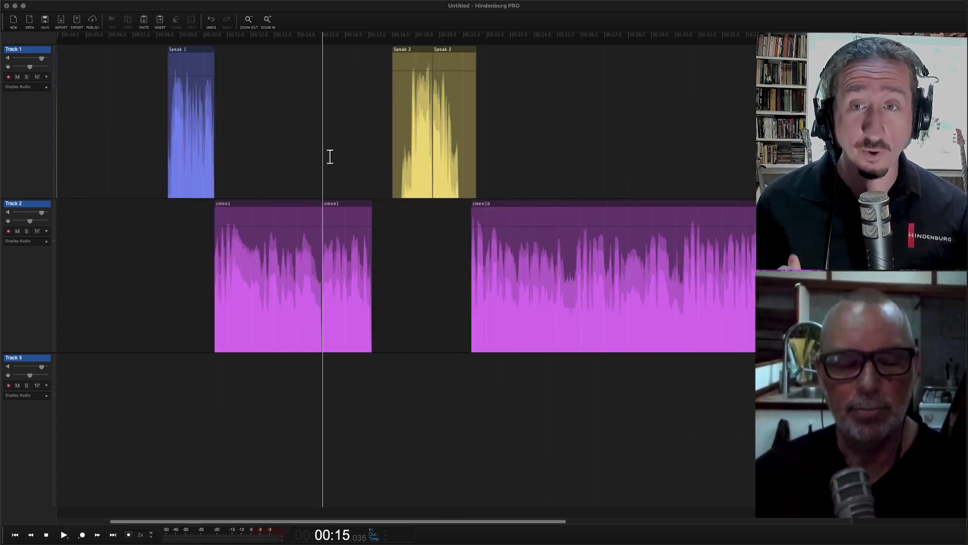
left_click_drag(330, 157, 315, 157)
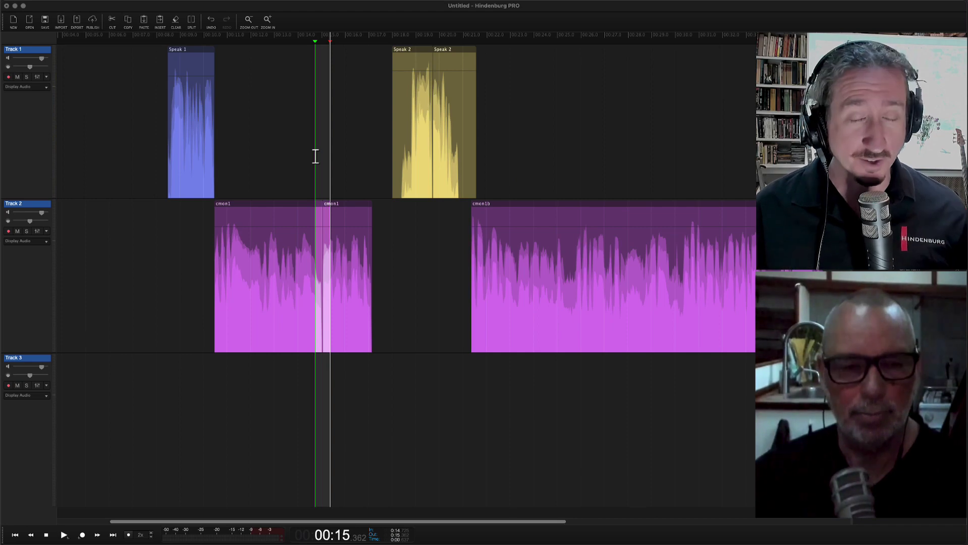
left_click(315, 157)
left_click(316, 157)
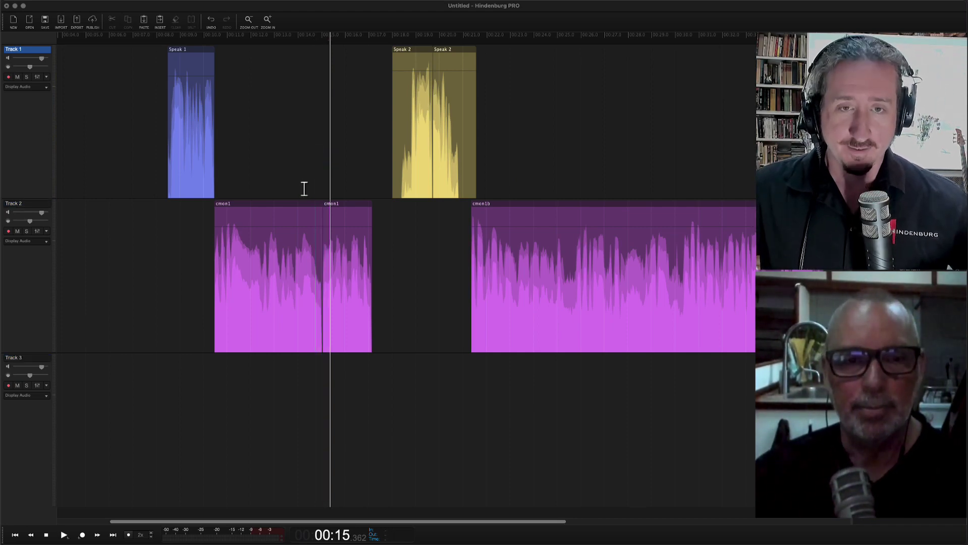
key("super+minus")
key("super+plus")
key("super+plus")
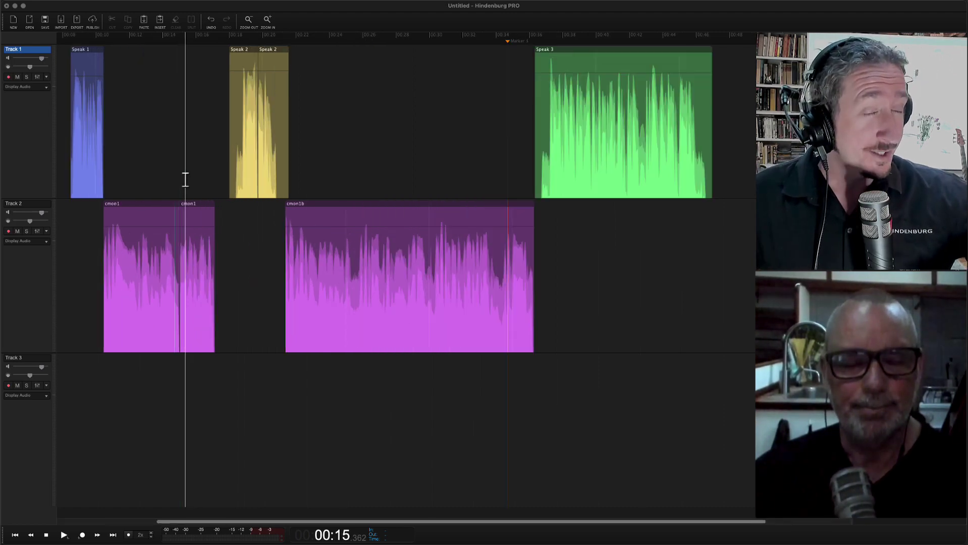
scroll(186, 179, "right", 3)
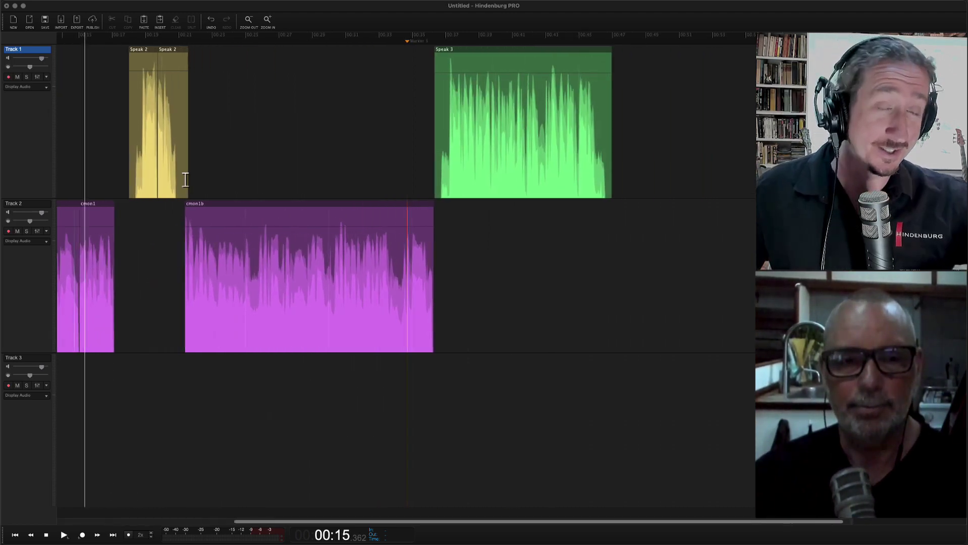
scroll(186, 179, "left", 5)
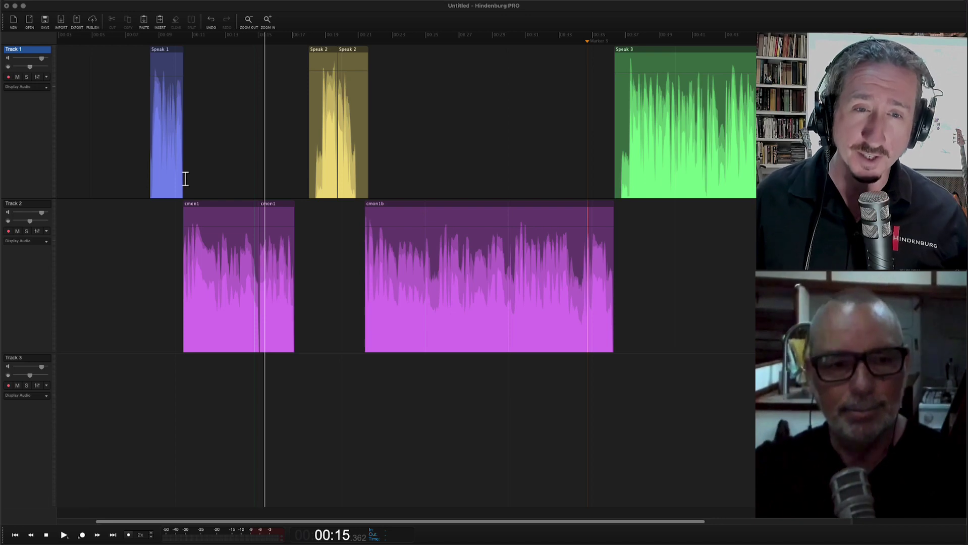
key("super+equal")
key("super+equal")
key("super+equal")
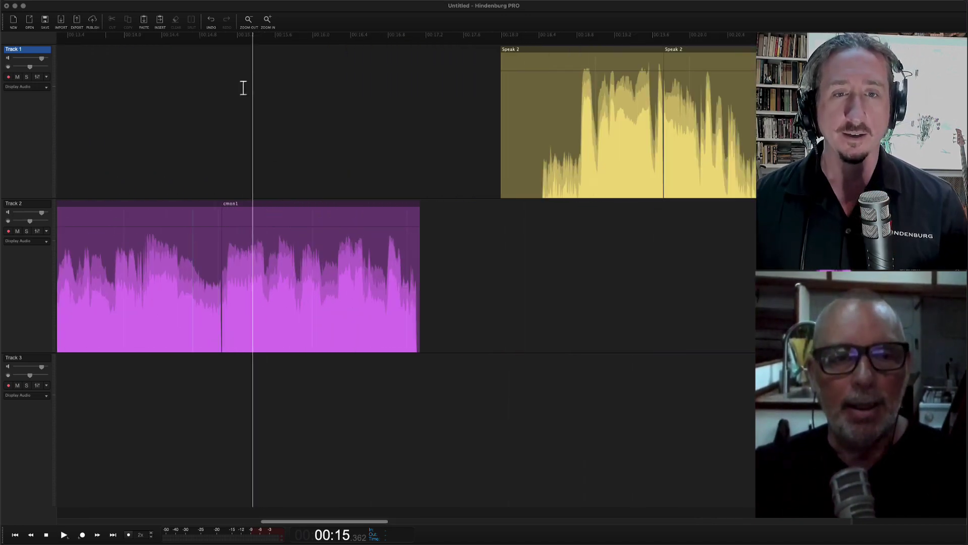
left_click(270, 67)
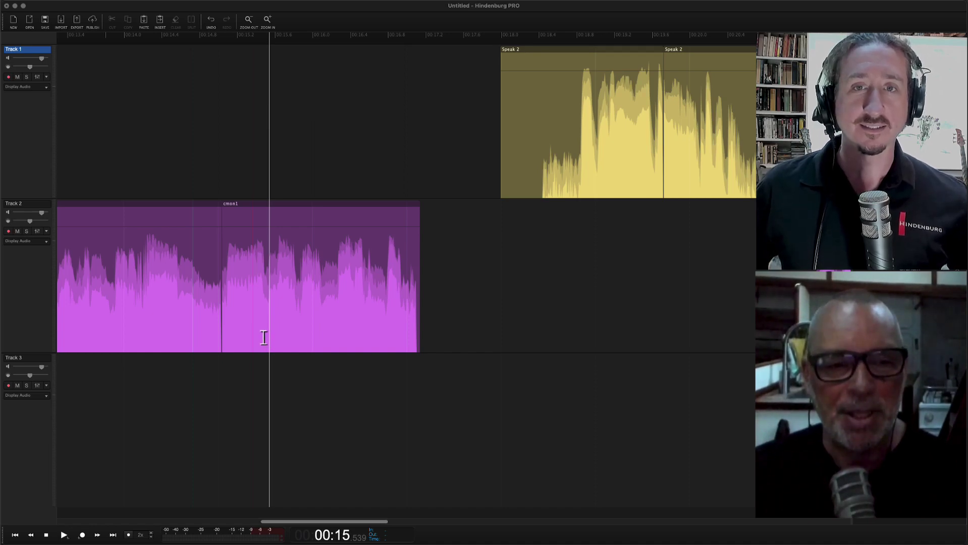
Step: Set an in point at 00:12.785 and an out point at 00:13.912 on Track 2
scroll(264, 328, "left", 5)
scroll(264, 328, "left", 3)
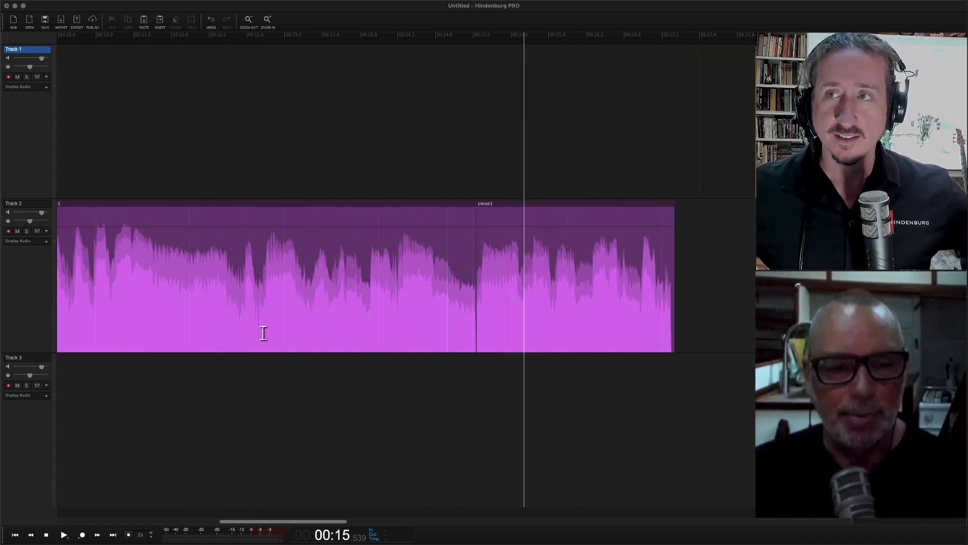
left_click(265, 343)
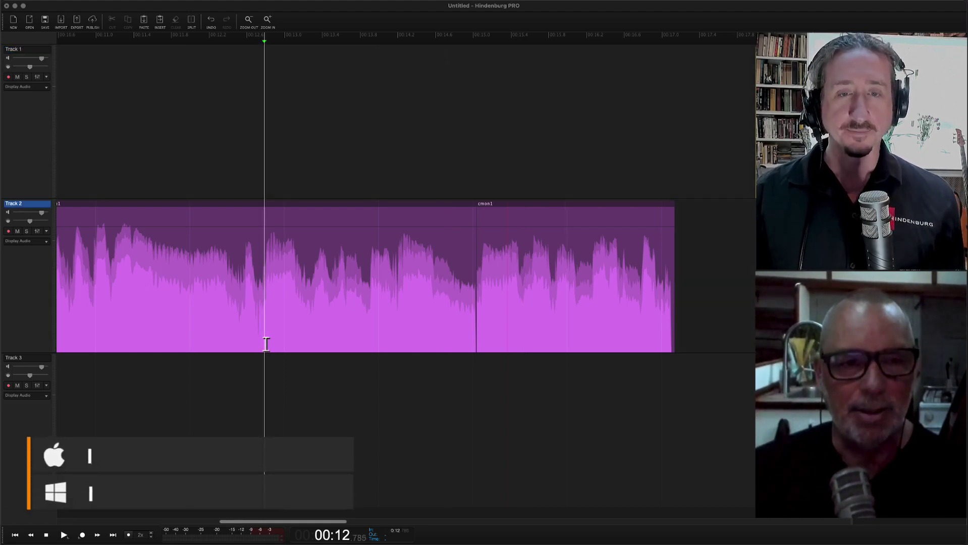
left_click(370, 320)
key("o")
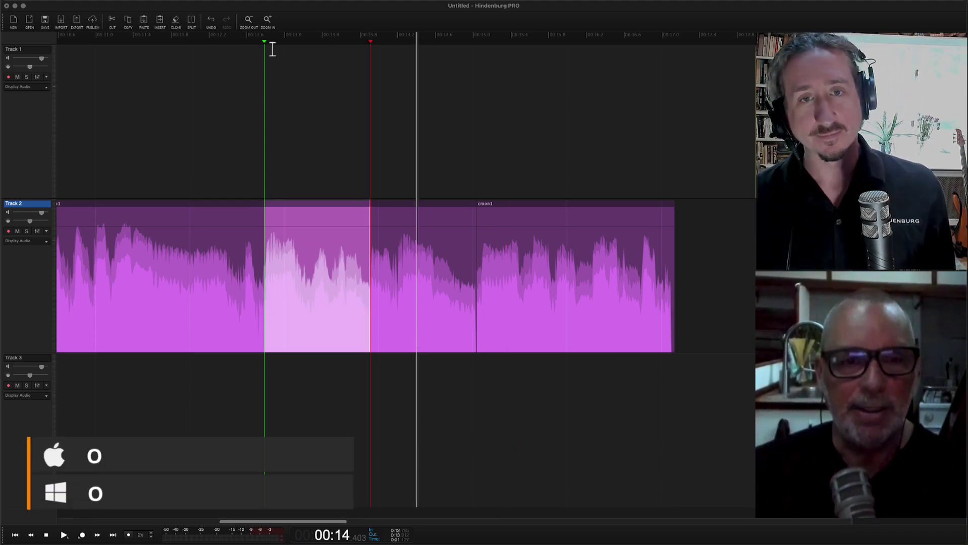
Step: Place the playhead at 00:16.042 on Track 1, return to Track 2, and jump to the in point and out point
left_click(572, 123)
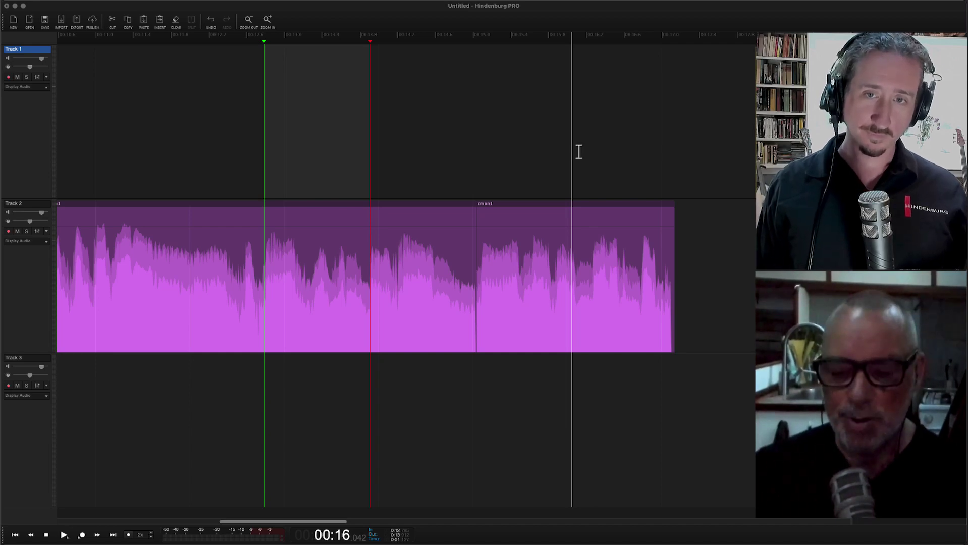
key("Down")
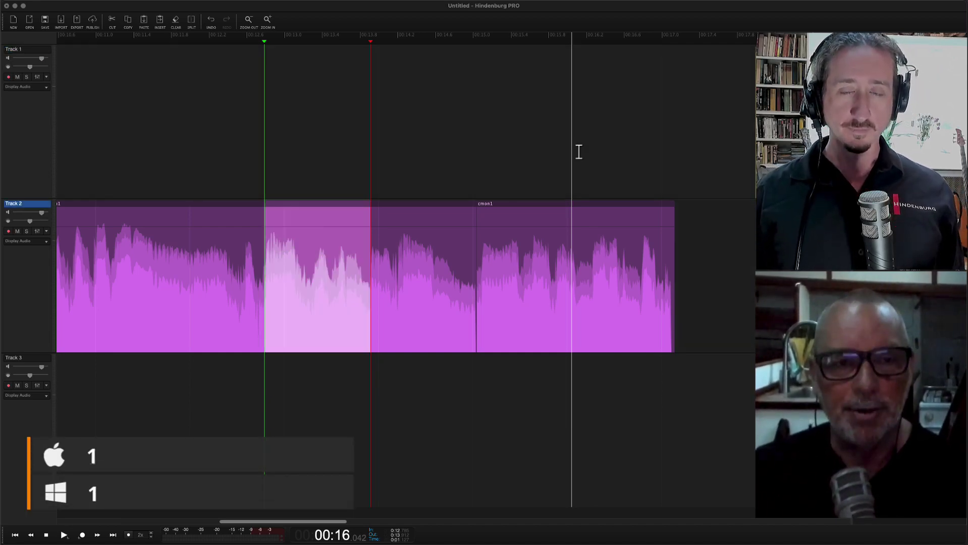
key("1")
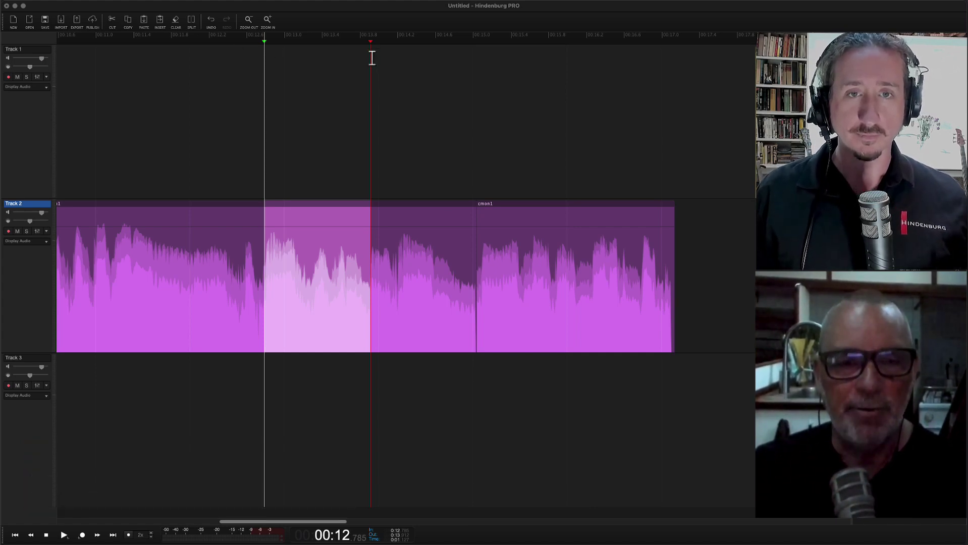
key("2")
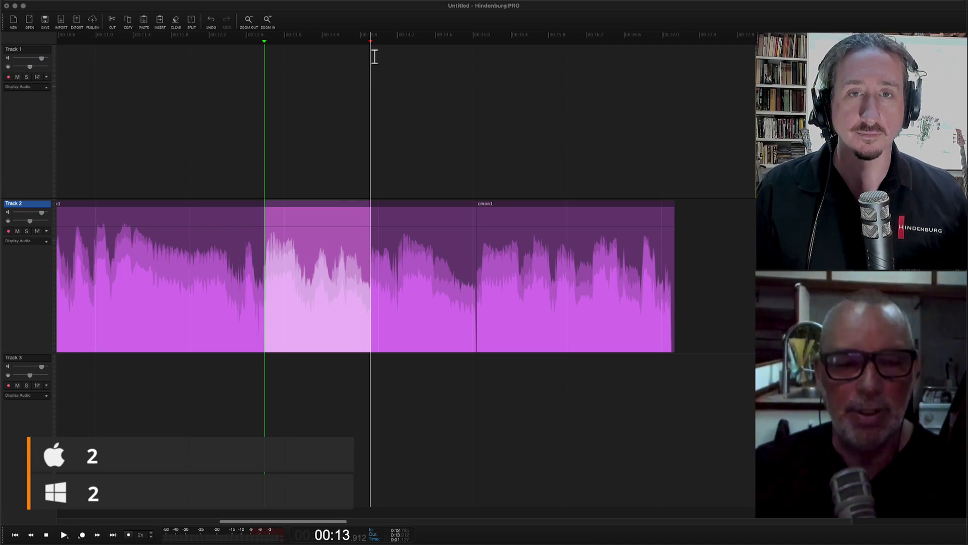
Step: Clear the time range and set Marker 3 at 00:14.531, Marker 4 at 00:15.596 and Marker 5 at 00:16.613
left_click(394, 125)
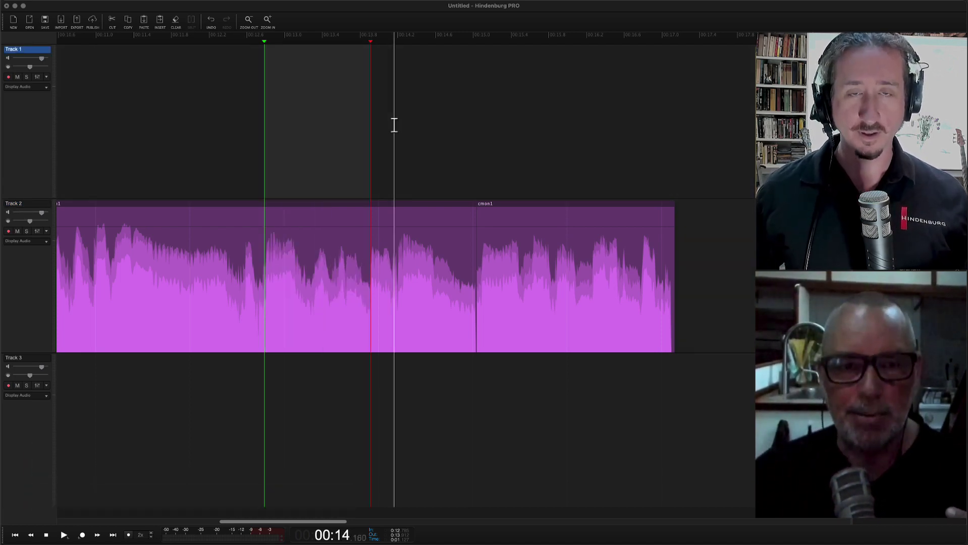
left_click(429, 183)
left_click(429, 183)
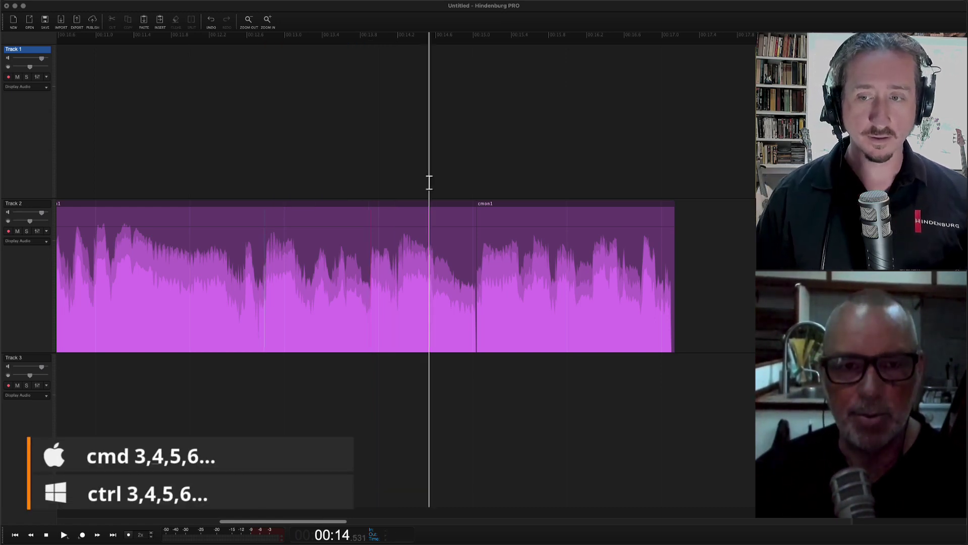
key("super+3")
left_click(530, 167)
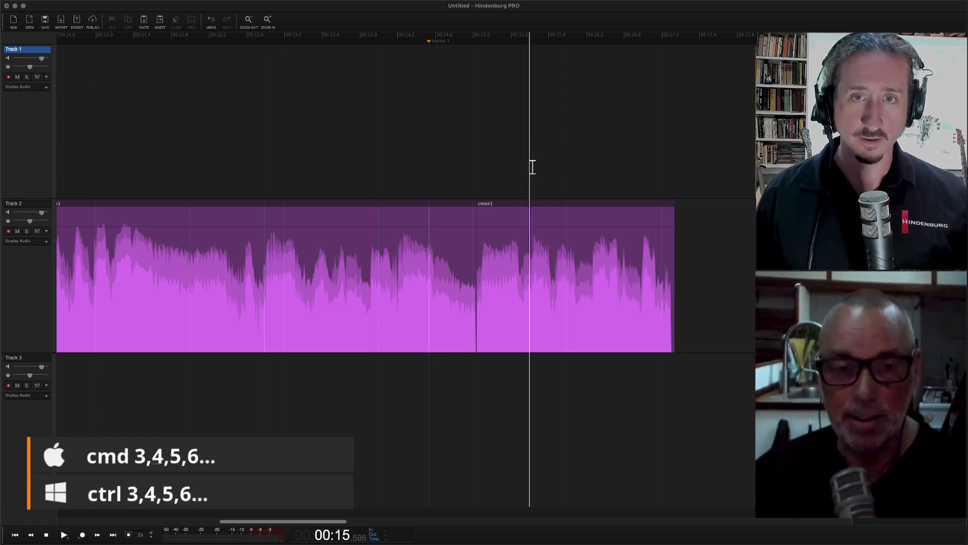
key("super+4")
left_click(626, 172)
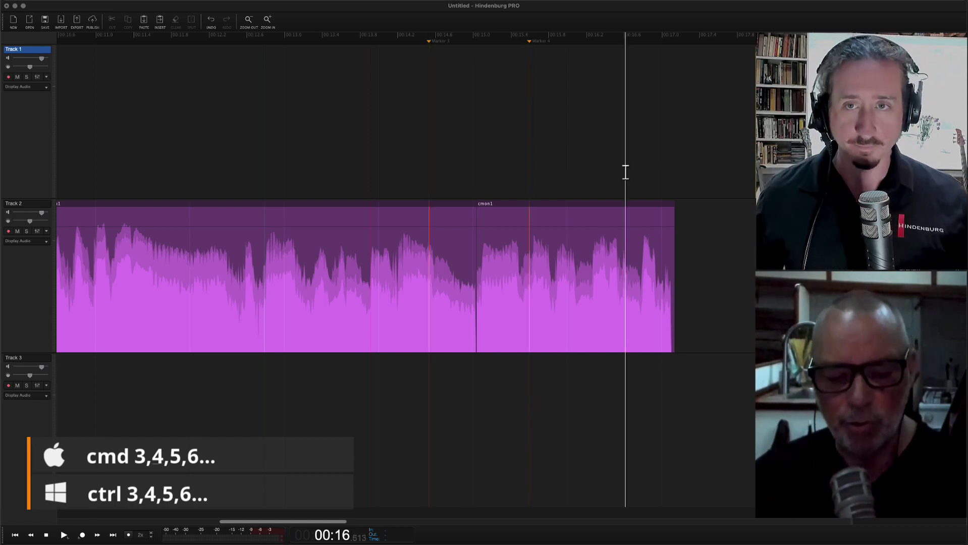
key("super+5")
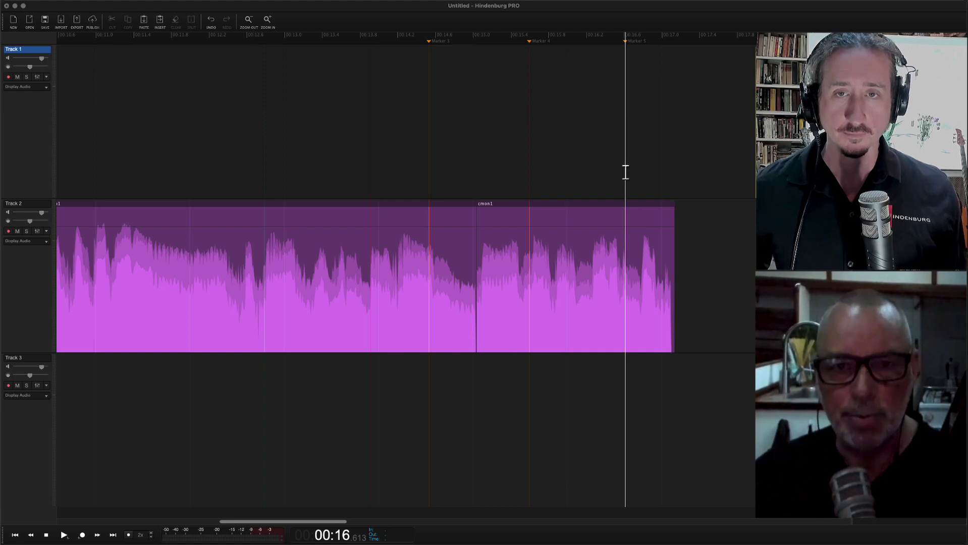
Step: Jump the playhead back and forth between Markers 3, 4 and 5, ending on Marker 5
key("3")
key("4")
key("5")
key("4")
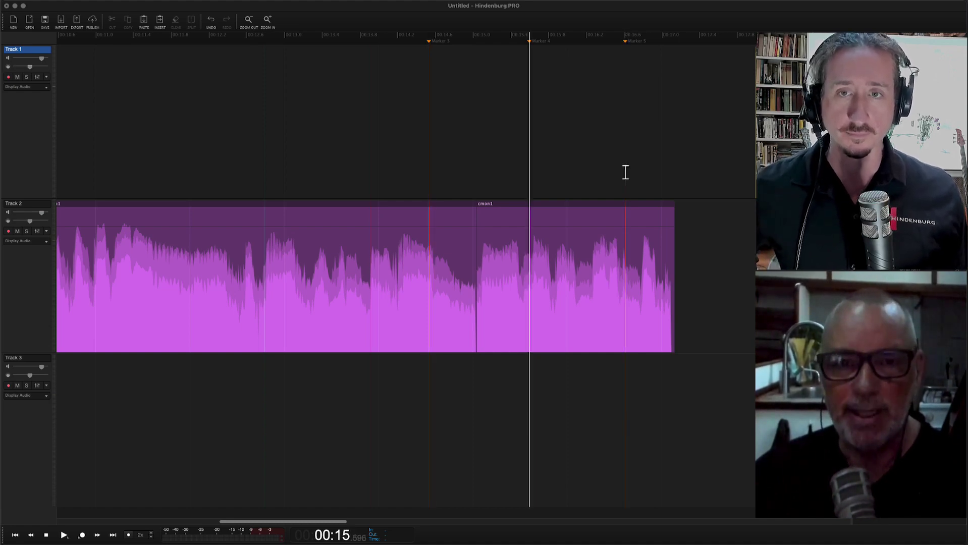
key("3")
key("4")
key("5")
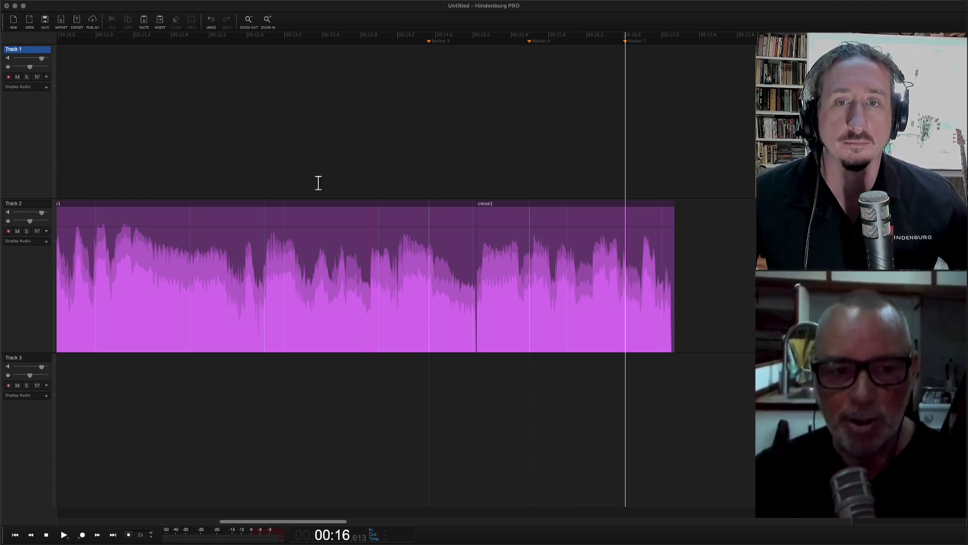
Step: Set an in point at 00:12.958 and an out point at 00:13.965 on Track 1
left_click(281, 176)
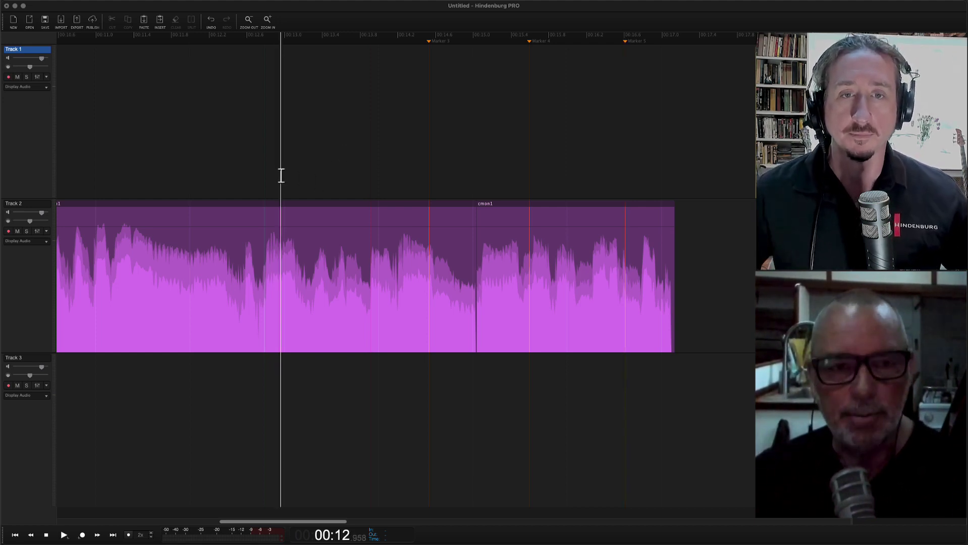
key("super+1")
left_click(375, 170)
key("super+2")
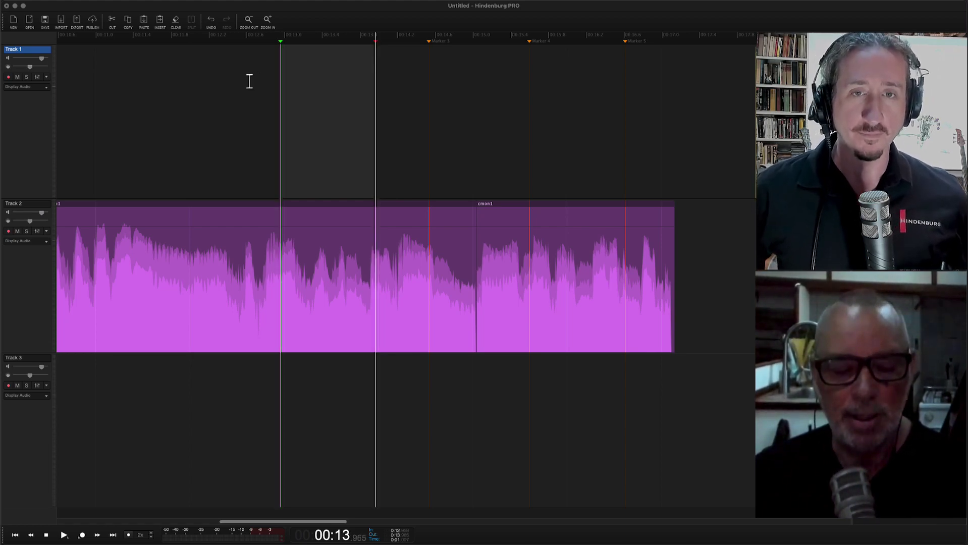
Step: Move the in point to 00:12.202 and the out point to 00:14.412 on Track 1
left_click(210, 88)
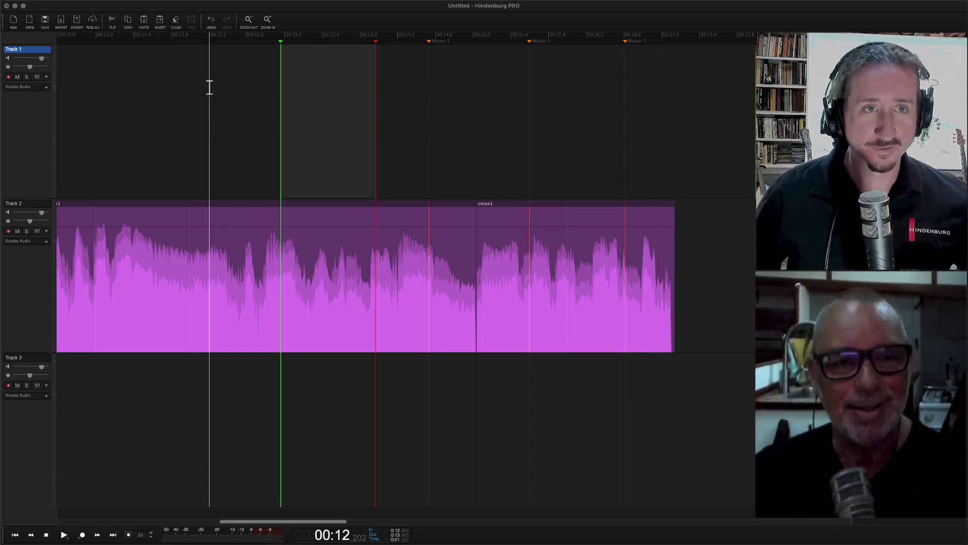
key("i")
left_click(418, 96)
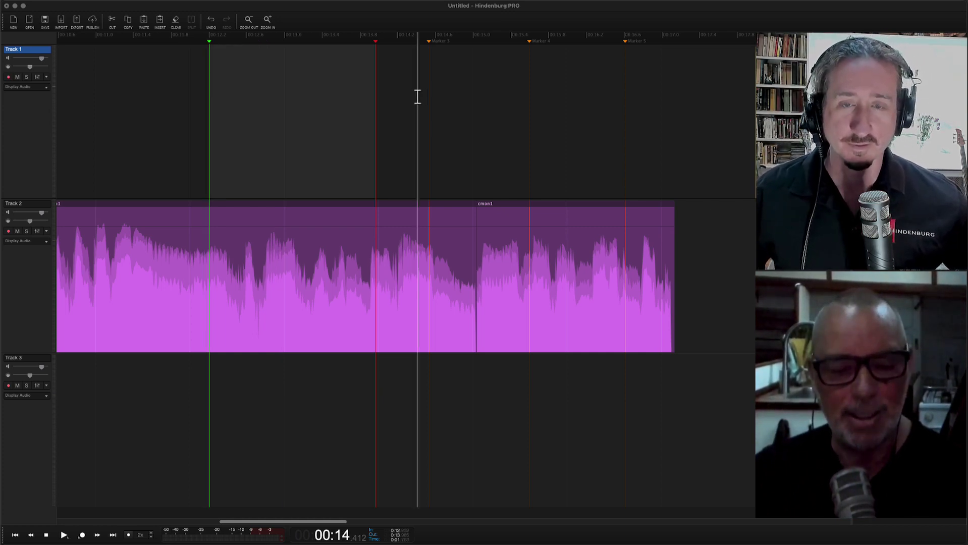
key("o")
Step: Jump the playhead between the in and out points, ending on the in point, and clear the time range
key("shift+i")
key("shift+o")
key("shift+i")
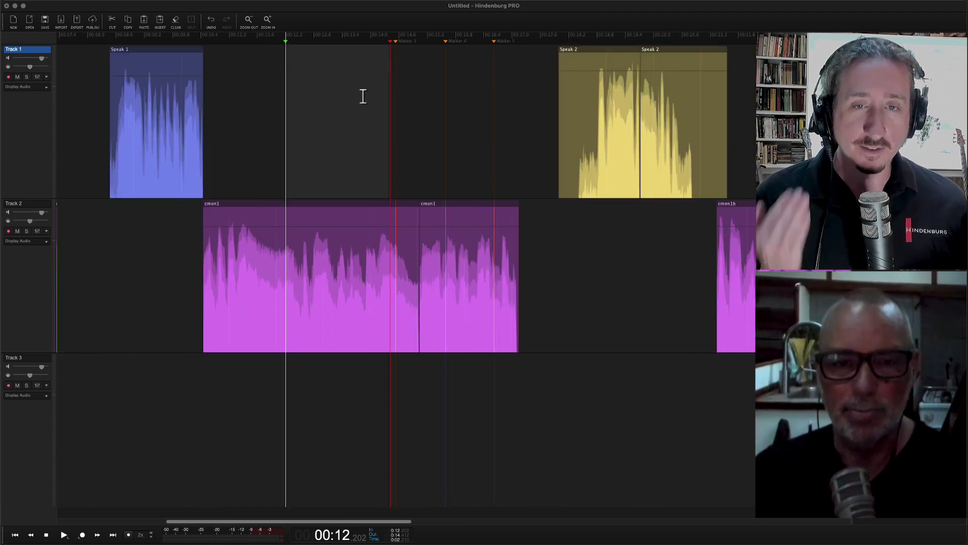
key("super+minus")
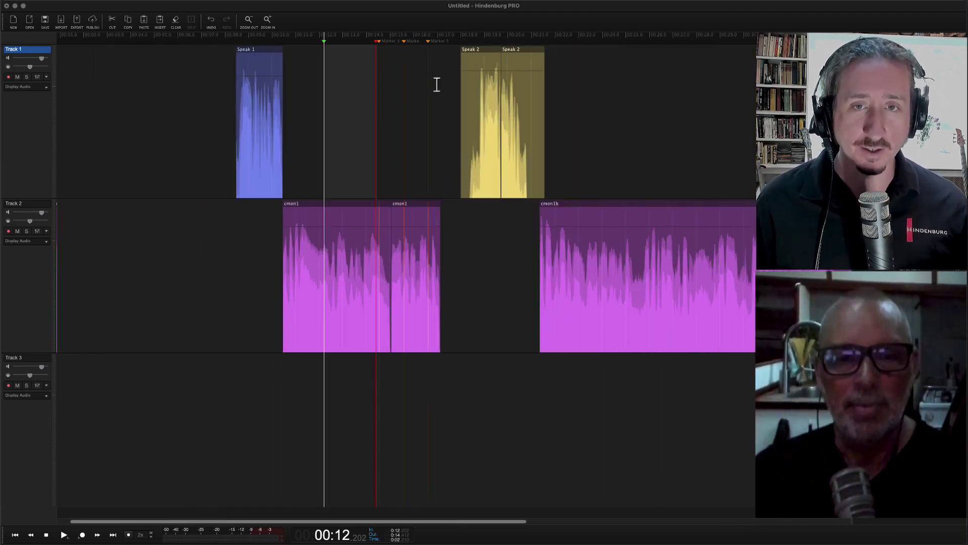
key("Escape")
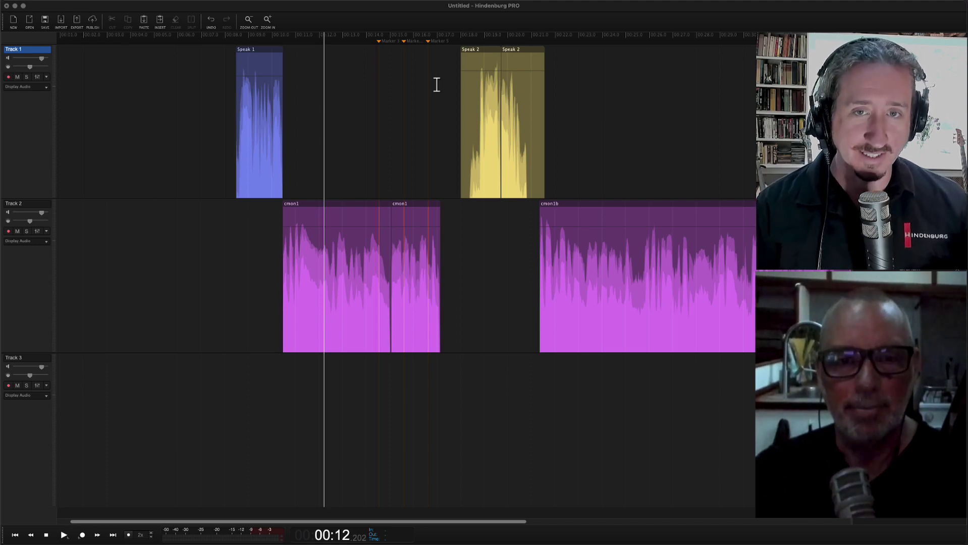
Step: Add cmon2 from the clipboard to Track 2 at about 0:47 and Speak 3 to Track 1 at about 0:58
key("super+minus")
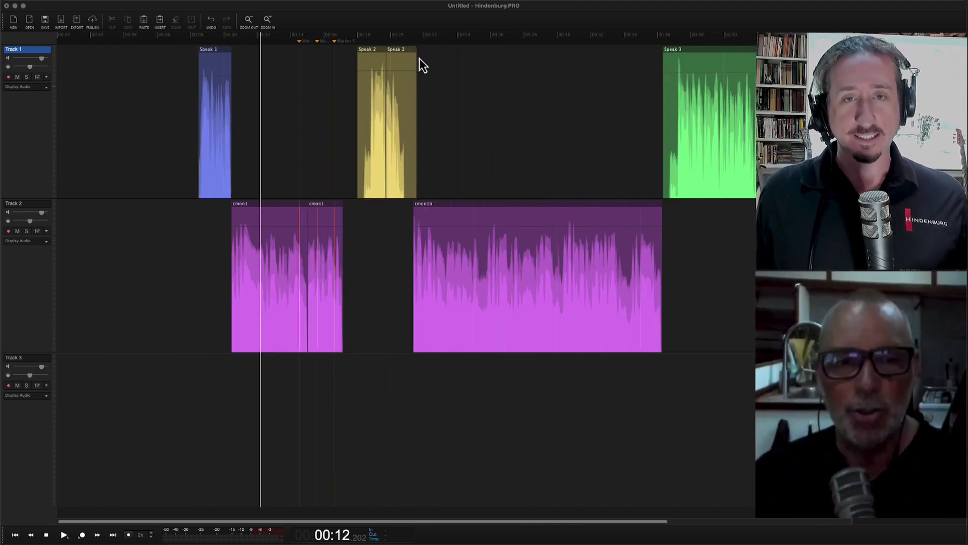
key("super+minus")
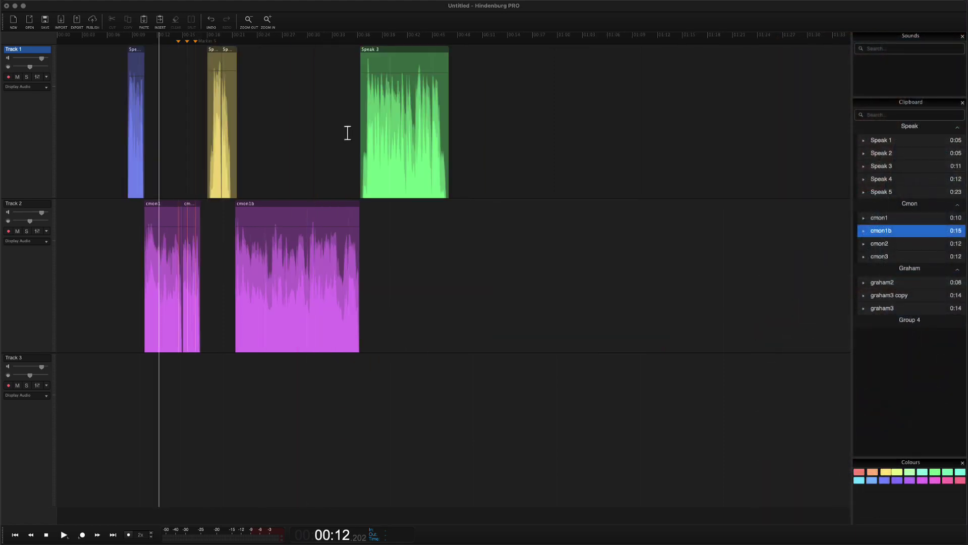
key("super+plus")
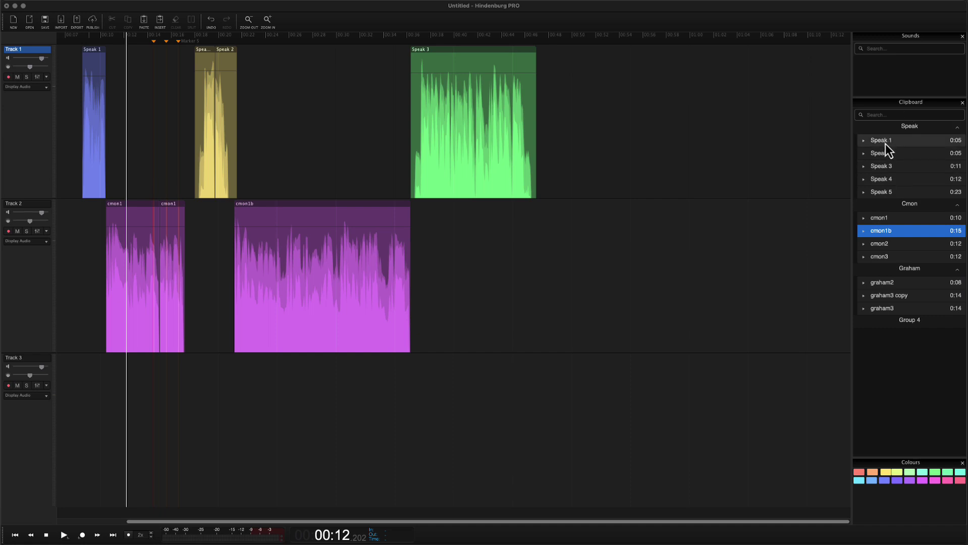
left_click_drag(884, 245, 539, 279)
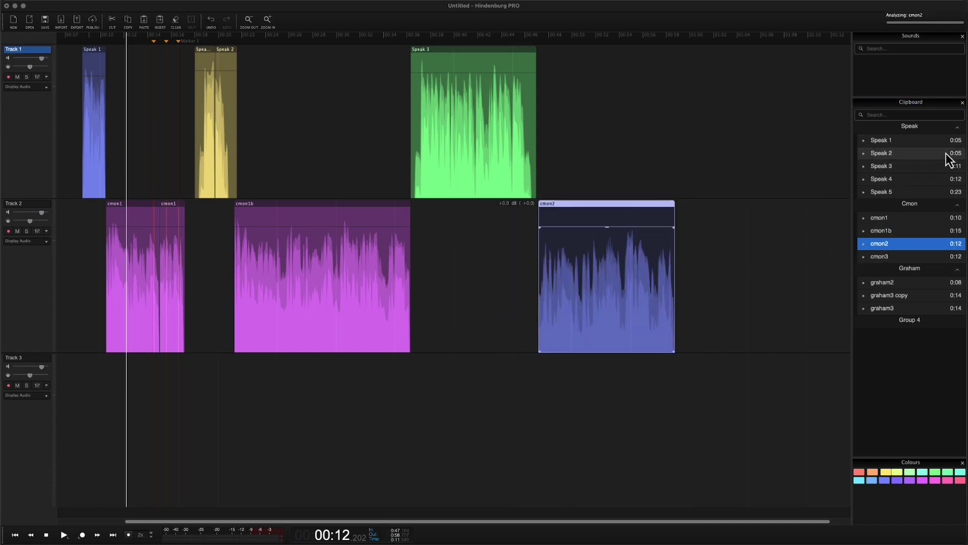
left_click_drag(903, 170, 675, 120)
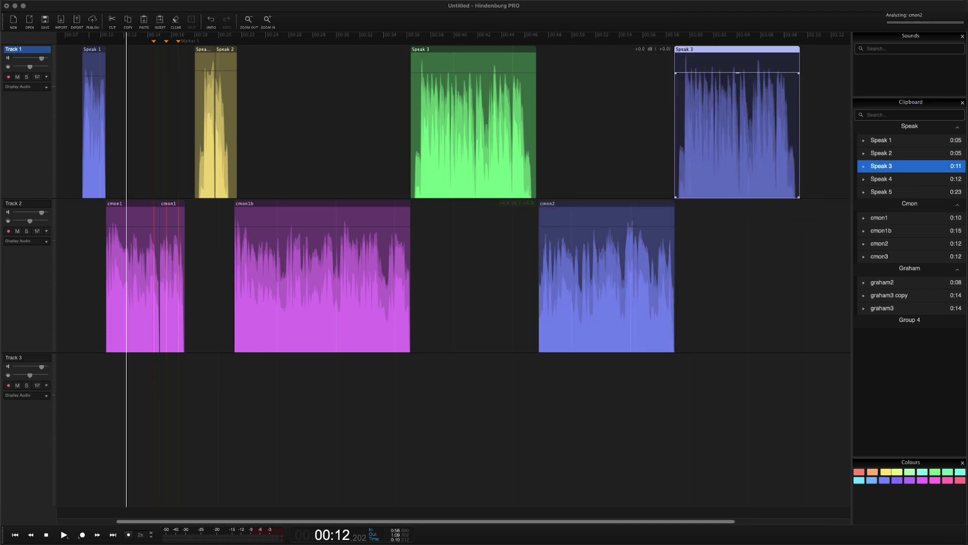
Step: Colour the selected second Speak 3 clip purple and add cmon2 from the clipboard to Track 3 at about 1:09
left_click(923, 481)
left_click(639, 178)
key("super+minus")
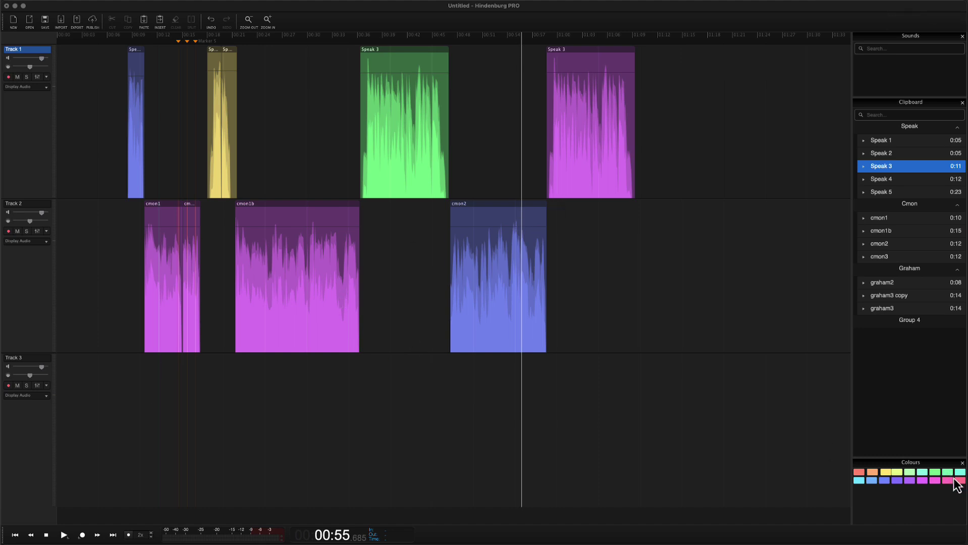
left_click_drag(890, 244, 632, 431)
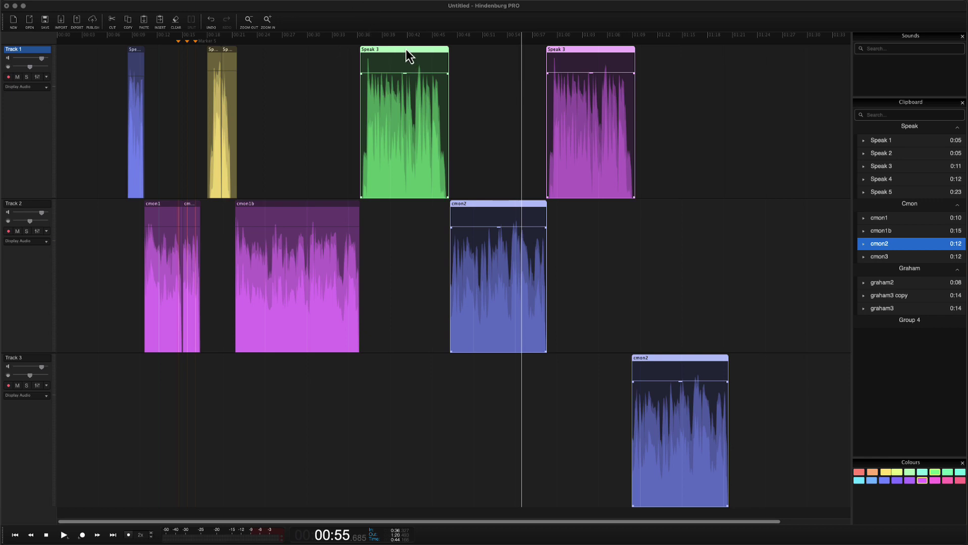
Step: Move the green Speak 3 and all following clips to start at about 0:55, and add graham2 to Track 3 at about 0:36
left_click_drag(395, 53, 559, 69)
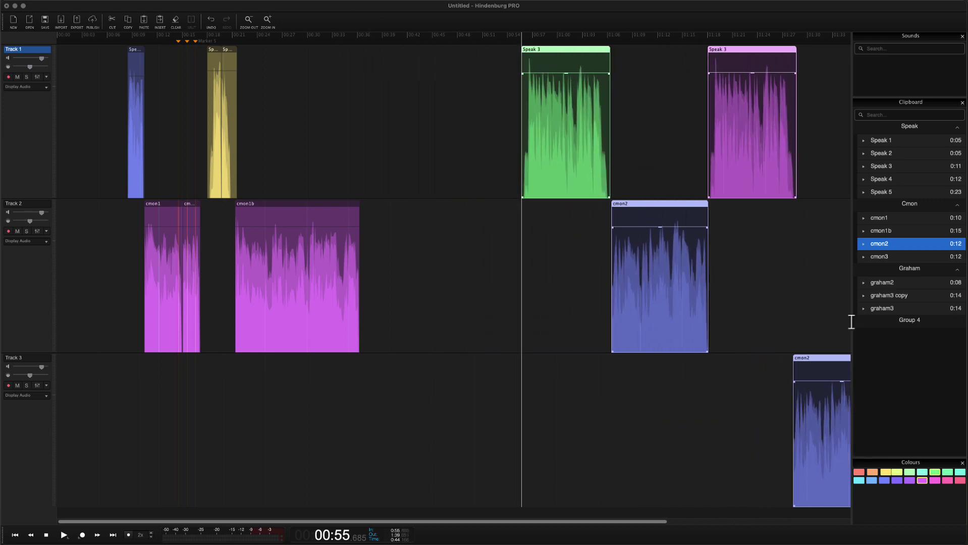
left_click_drag(901, 284, 359, 426)
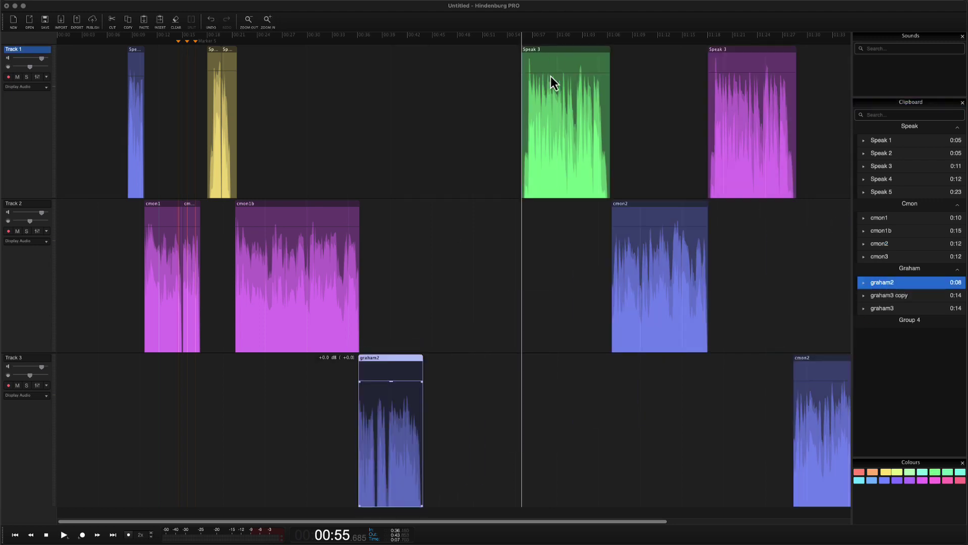
Step: Select the green Speak 3 with every clip after it on all tracks and move them back to about 0:43
left_click(551, 50, "alt+super")
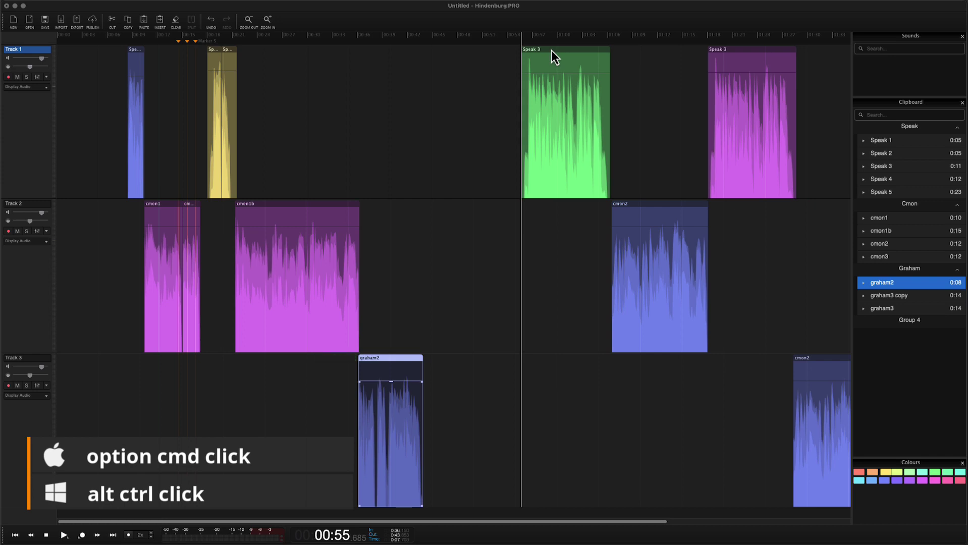
left_click(551, 50, "alt+super")
left_click_drag(560, 51, 464, 73)
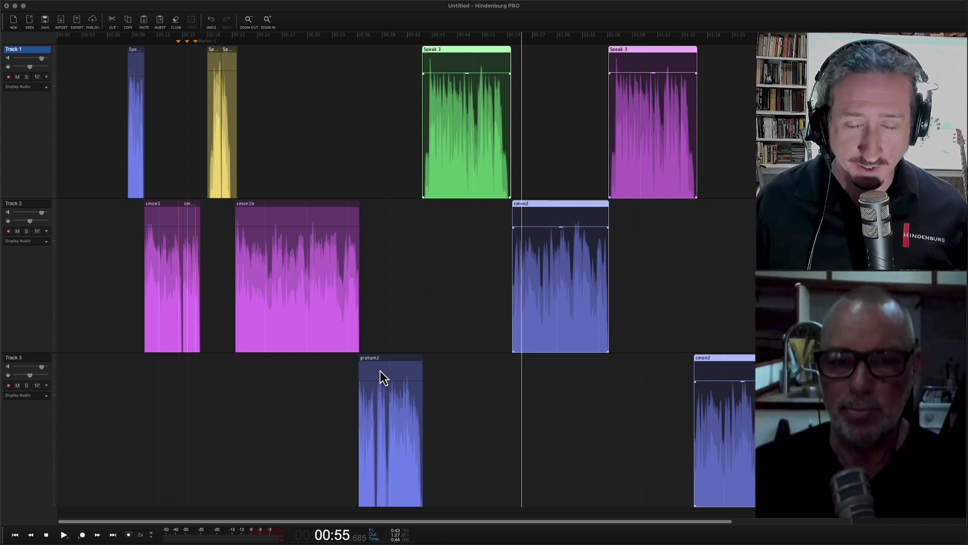
Step: Deselect the clips, reselect the green Speak 3 with all following clips, and move them to start at about 0:52
left_click(308, 76)
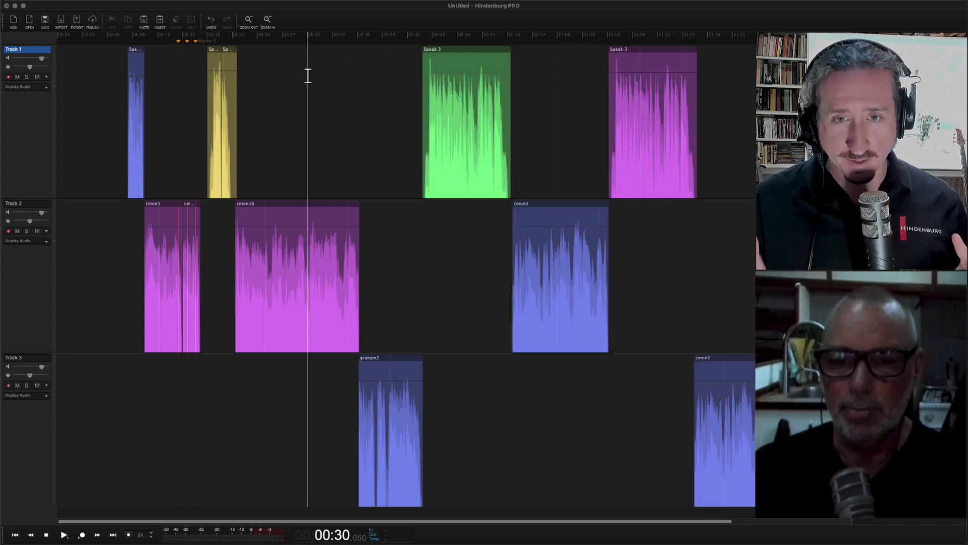
left_click(452, 49)
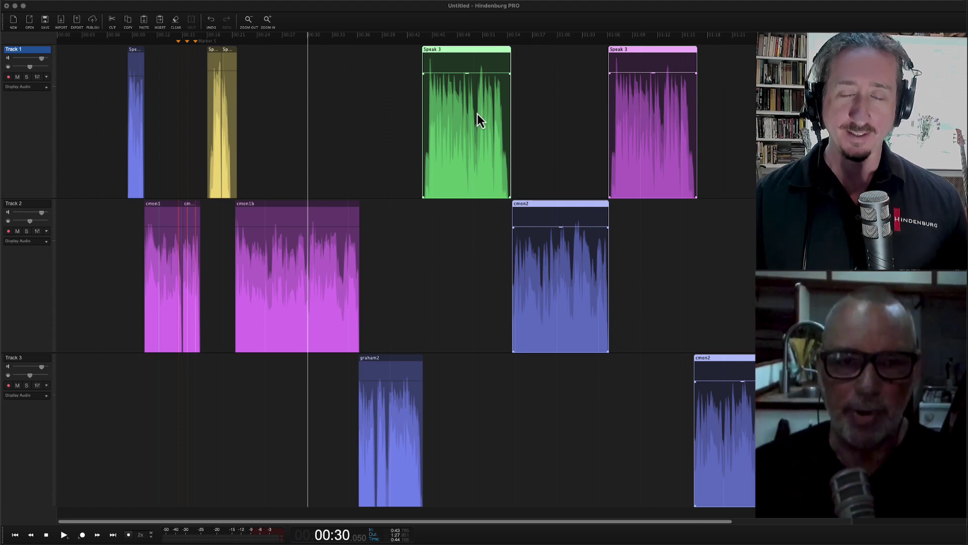
left_click_drag(462, 61, 558, 67)
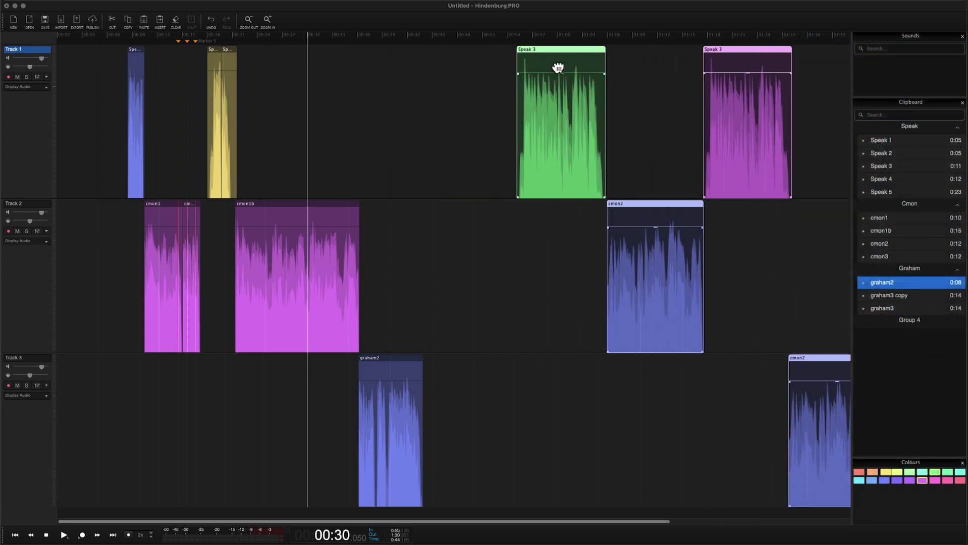
left_click_drag(558, 68, 533, 85)
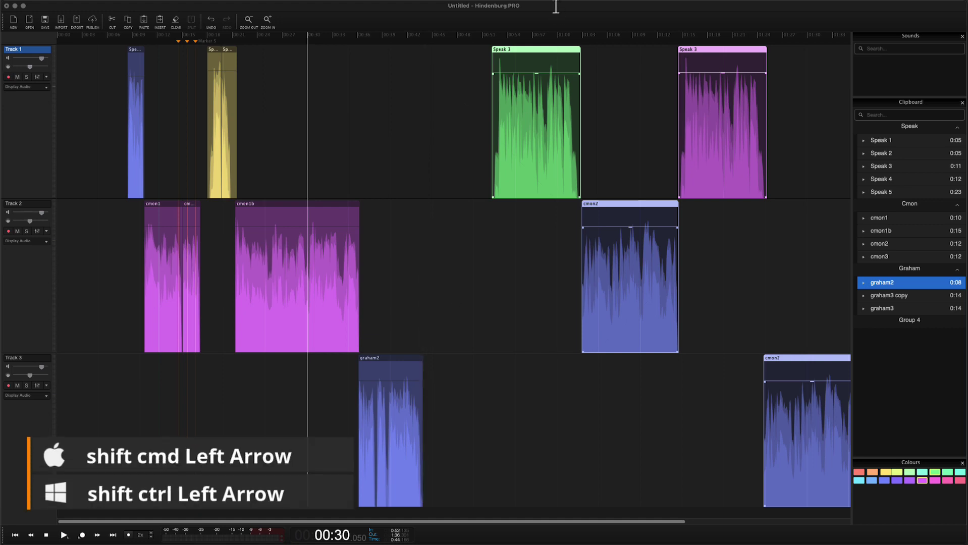
Step: Snap the selected clips back to the end of graham2 and check the join with the playhead at 00:43.858
key("shift+super+Left")
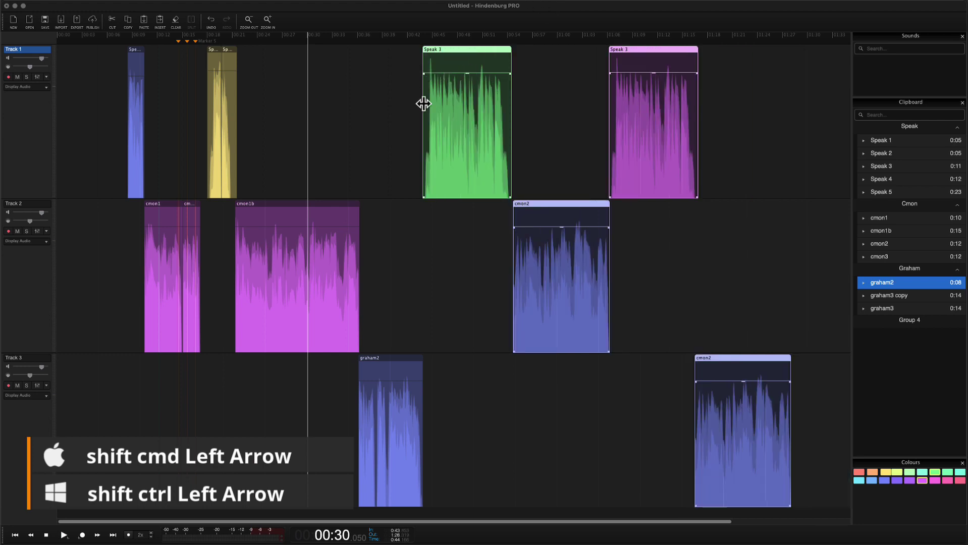
left_click(422, 39)
scroll(423, 384, "up", 3)
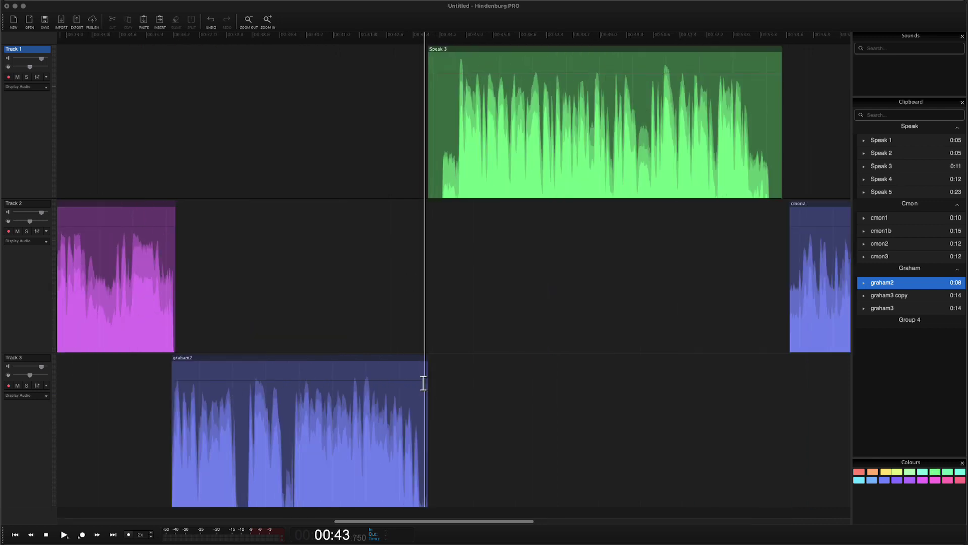
scroll(423, 384, "up", 2)
scroll(449, 50, "up", 2)
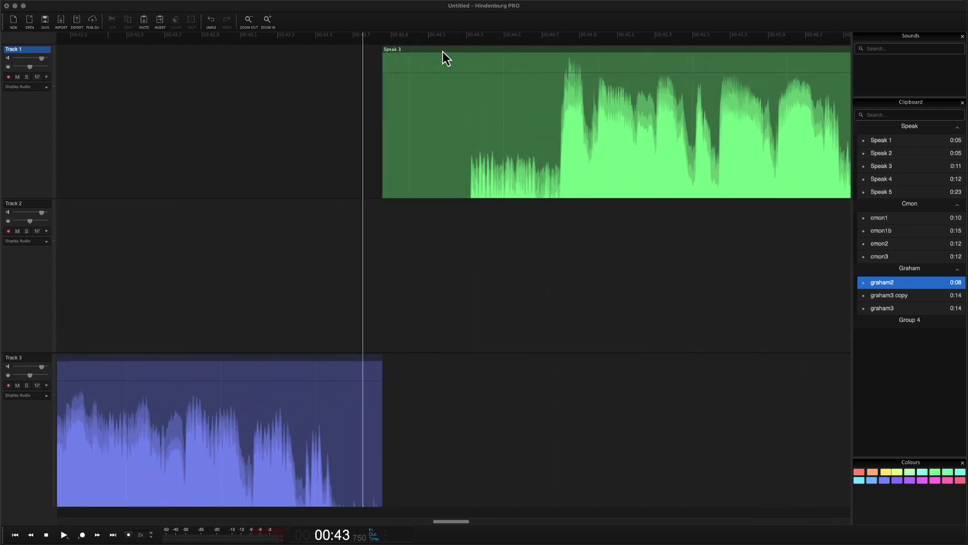
left_click(383, 39)
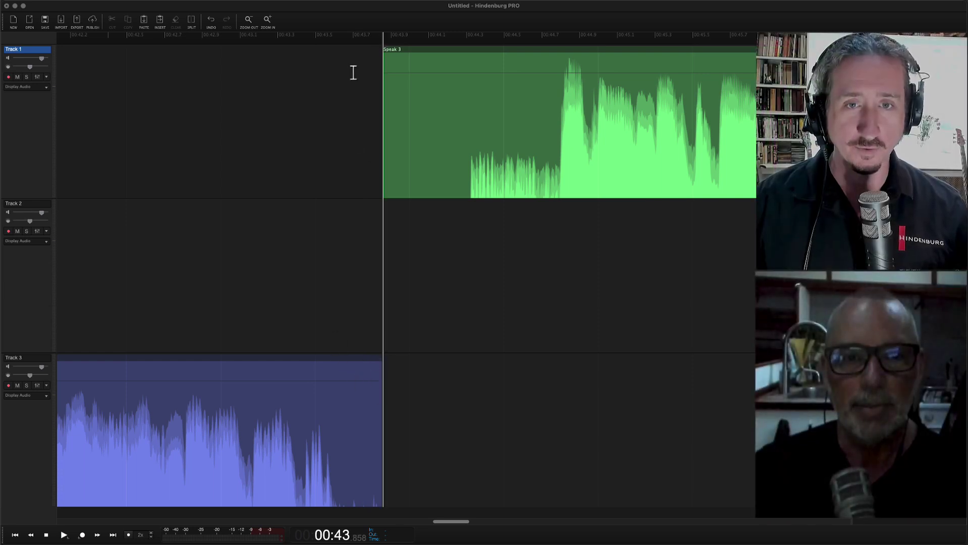
Step: Move the green Speak 3 and all following clips later to start at about 0:56
scroll(342, 75, "down", 2)
scroll(342, 76, "down", 5)
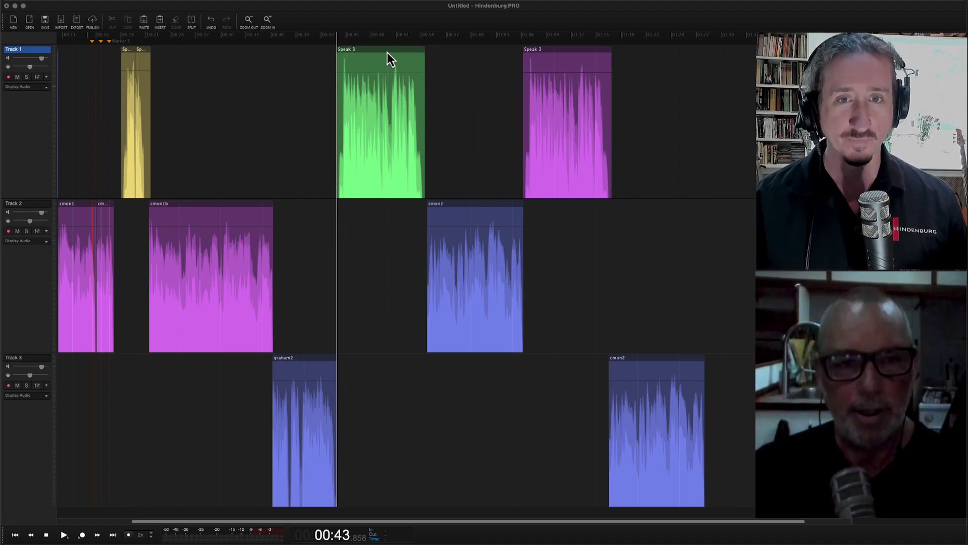
left_click_drag(387, 52, 495, 54)
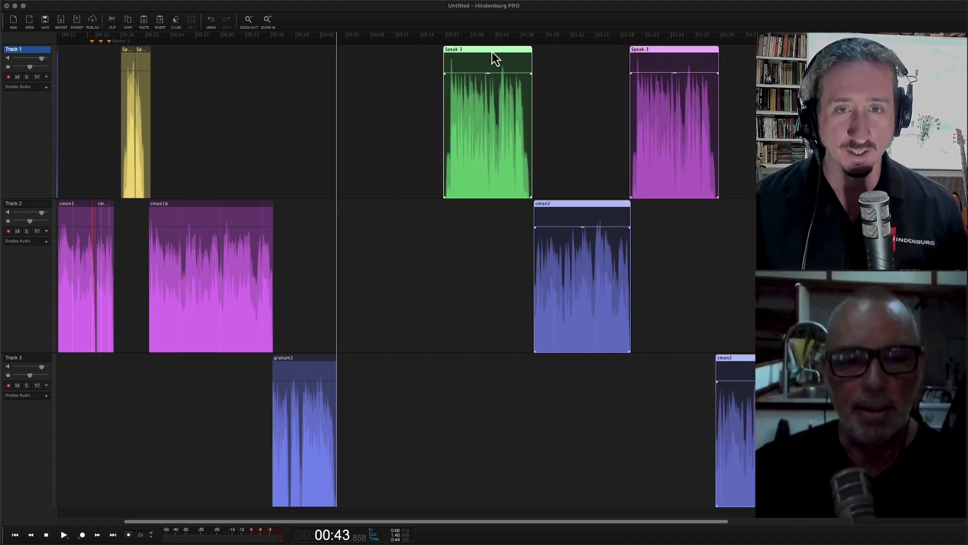
Step: With the playhead at 00:48.050, reselect the green Speak 3 and following clips, try snapping them earlier, and undo the move
left_click(372, 138)
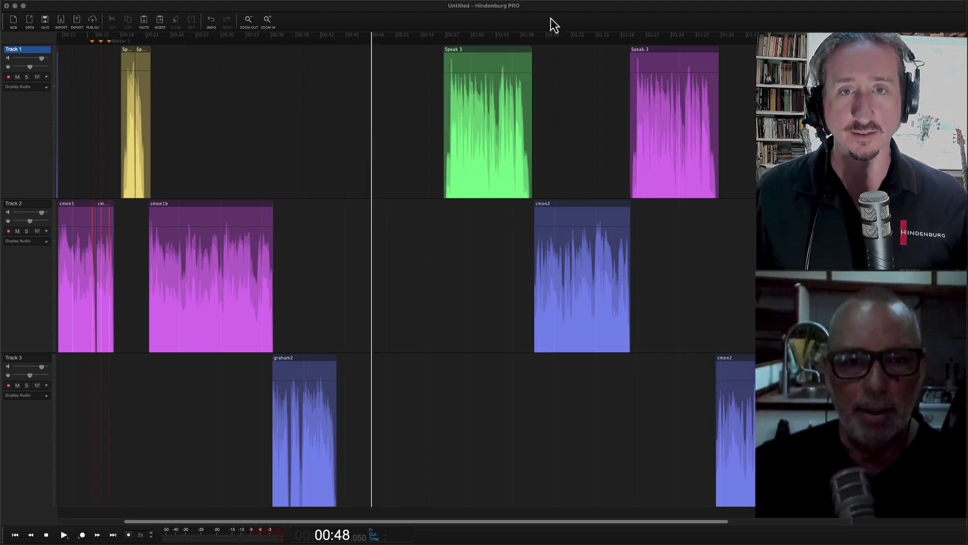
left_click(486, 51)
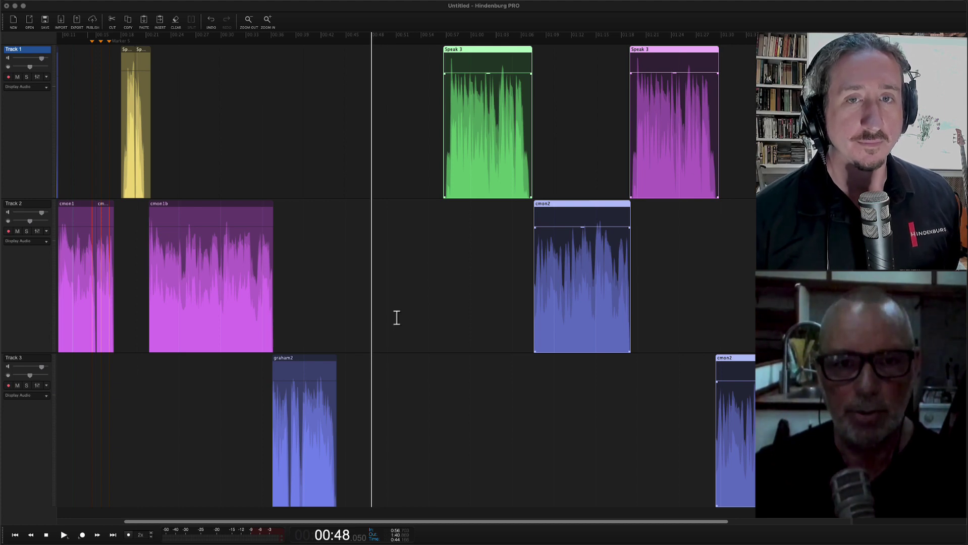
key("Delete")
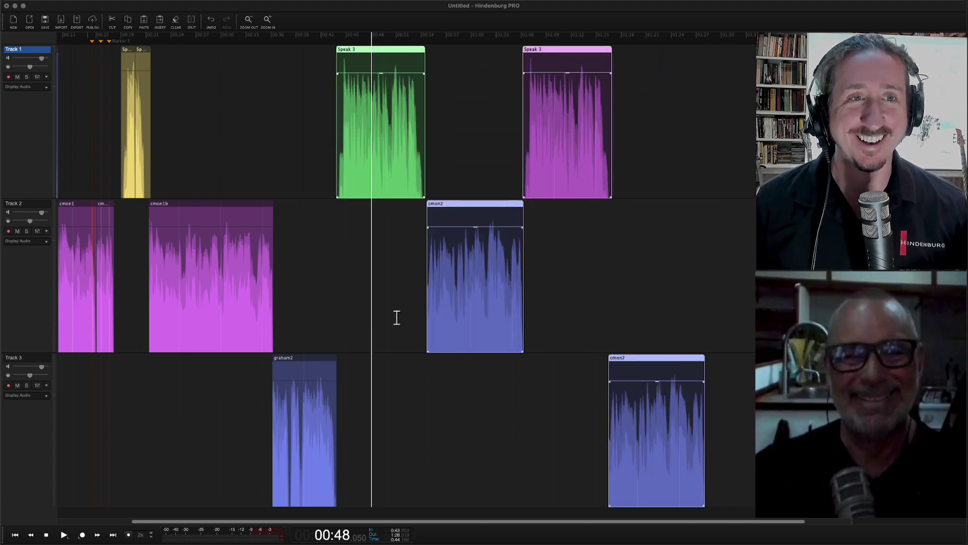
key("super+z")
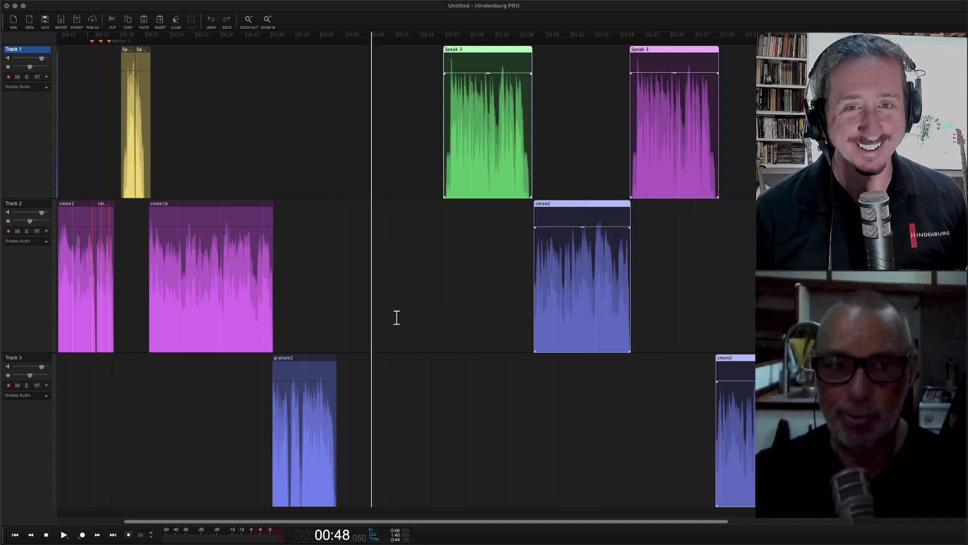
Step: Snap the selected clips back to the playhead and from there to the end of graham2
key("super+shift+z")
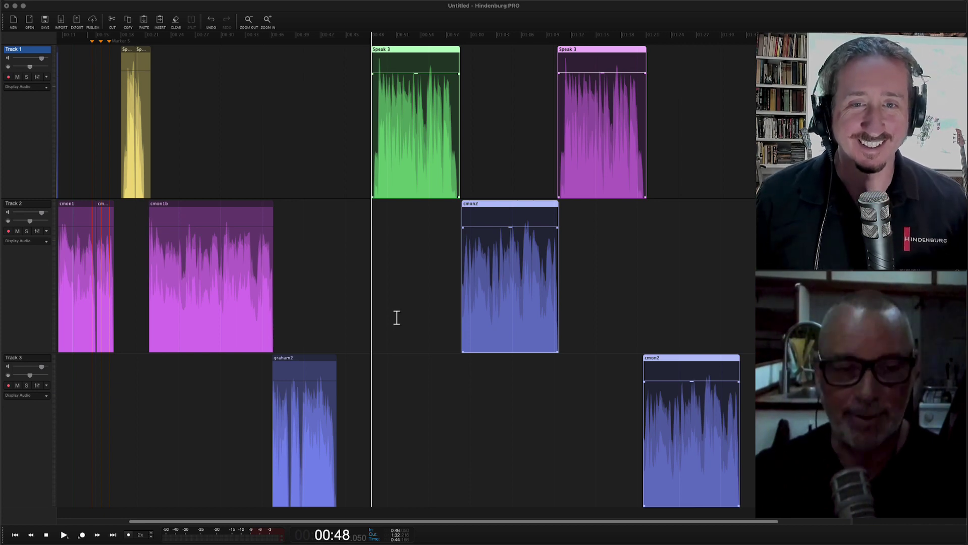
key("Delete")
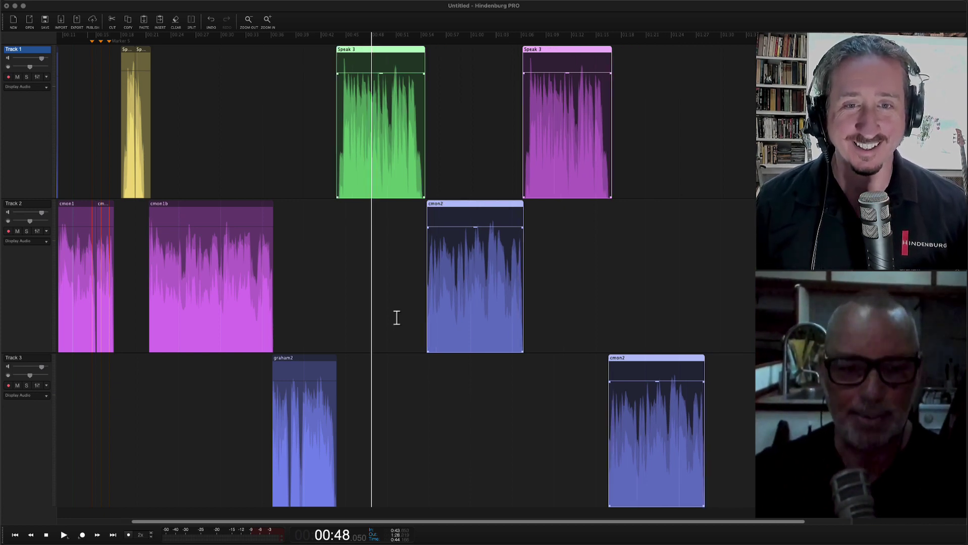